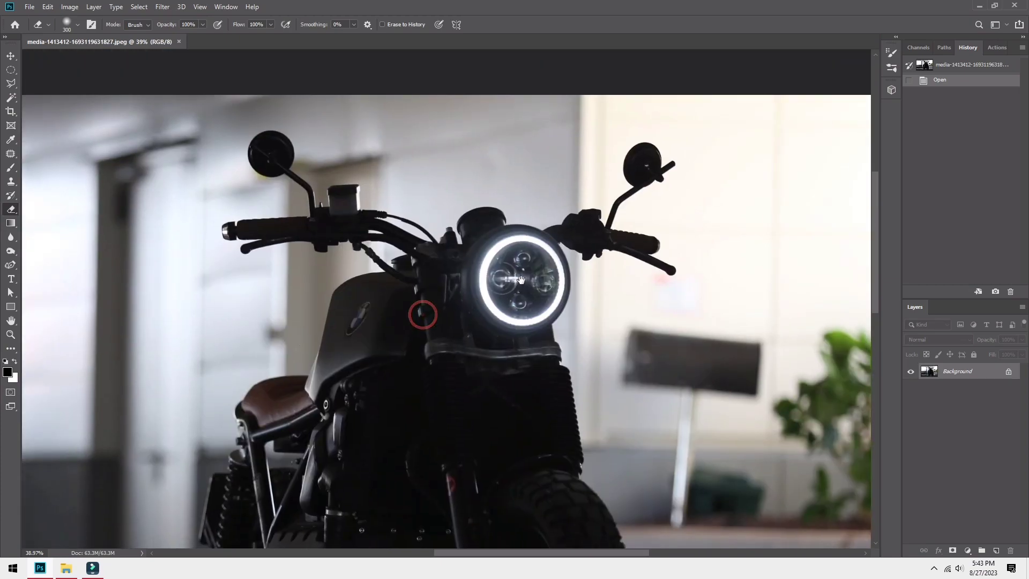
Step: Select the dark lens area inside the headlight's glowing ring with the Magic Wand, adding several sampled spots to the selection
scroll(521, 280, up, 4)
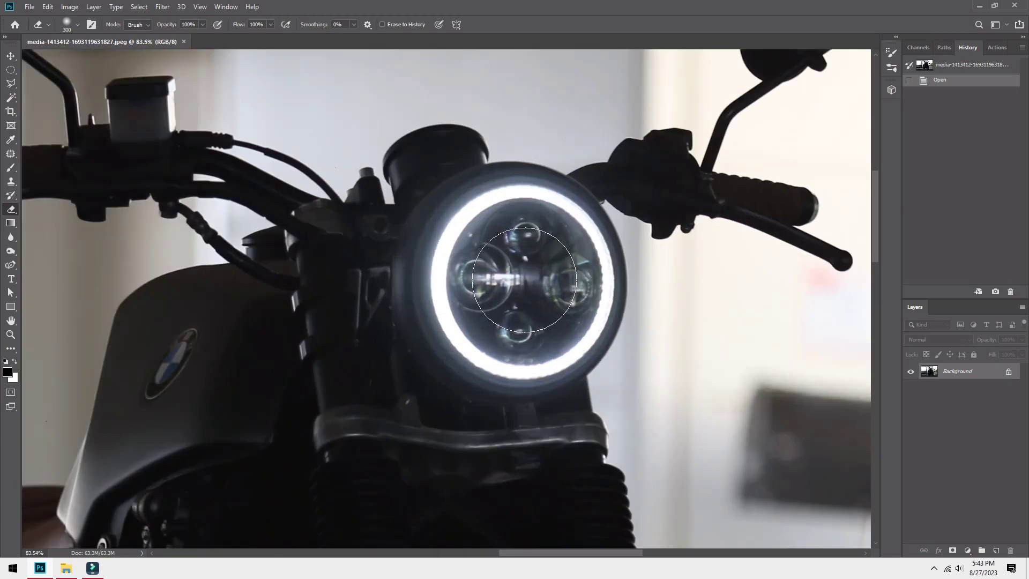
key(w)
click(528, 266)
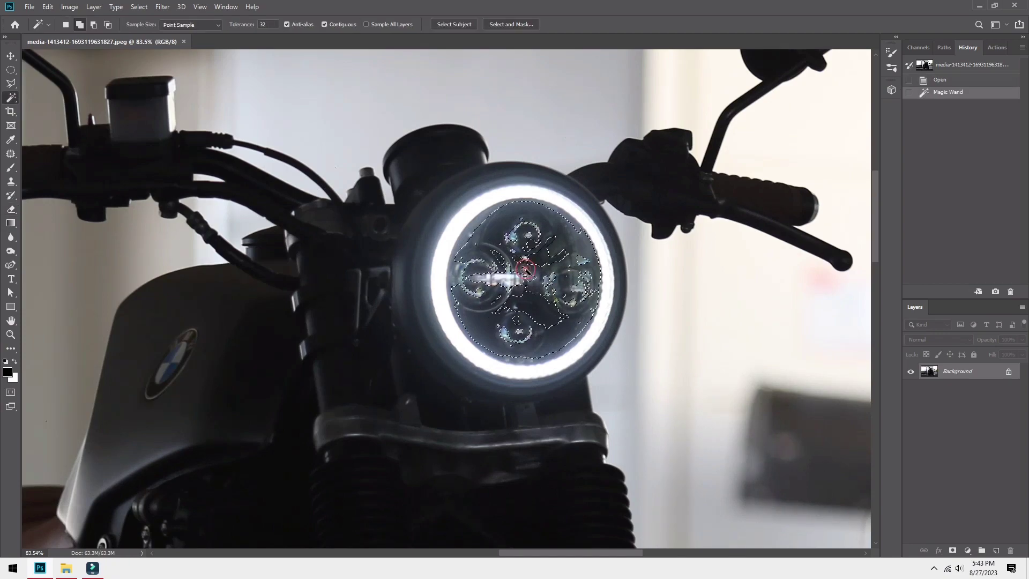
click(527, 296)
click(528, 233)
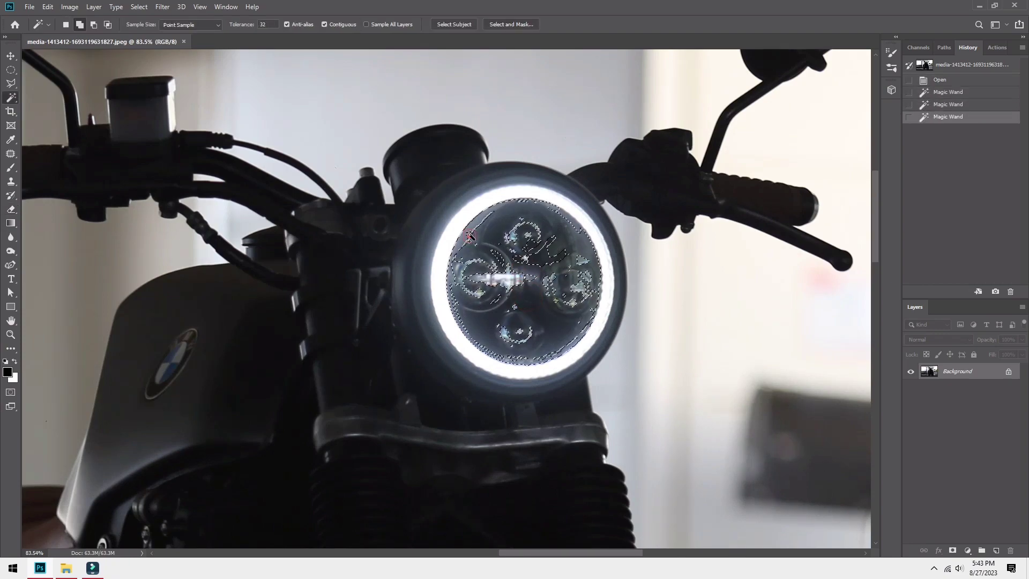
click(482, 232)
click(513, 263)
click(552, 257)
click(582, 297)
click(573, 300)
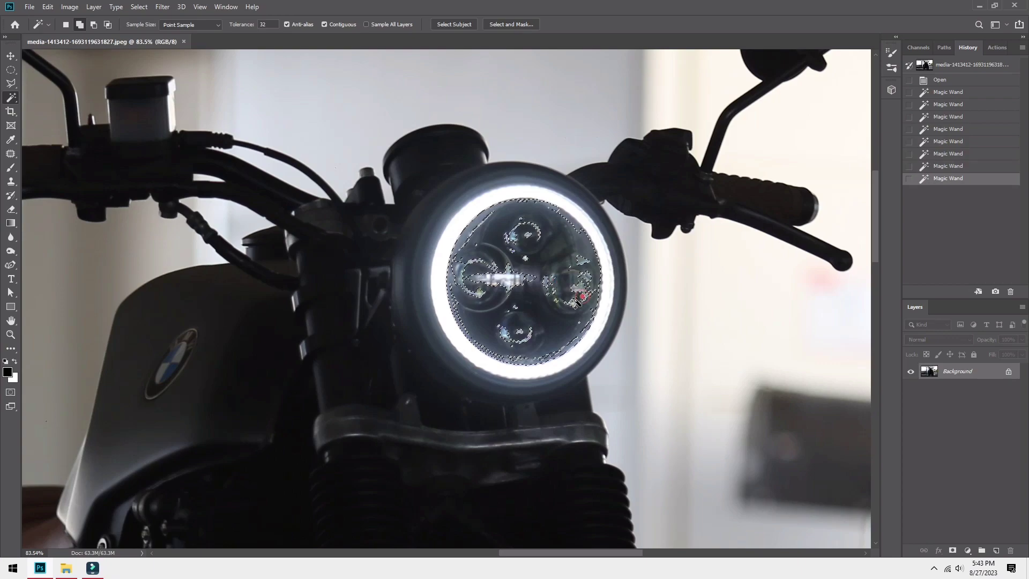
Step: Add the whole inner lens to the selection by tracing along the inside of the headlight's glowing ring with the Polygonal Lasso
key(l)
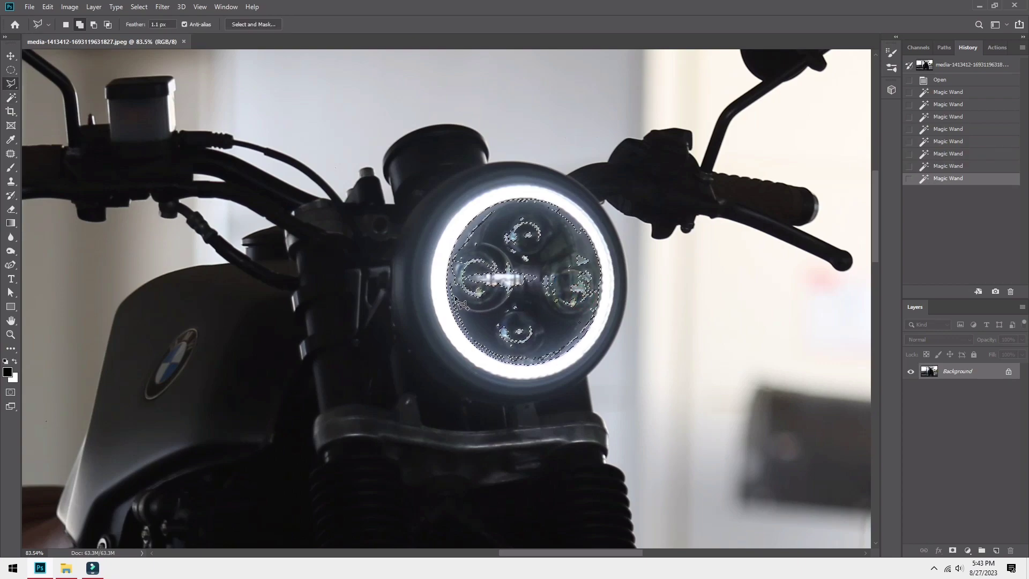
click(448, 280)
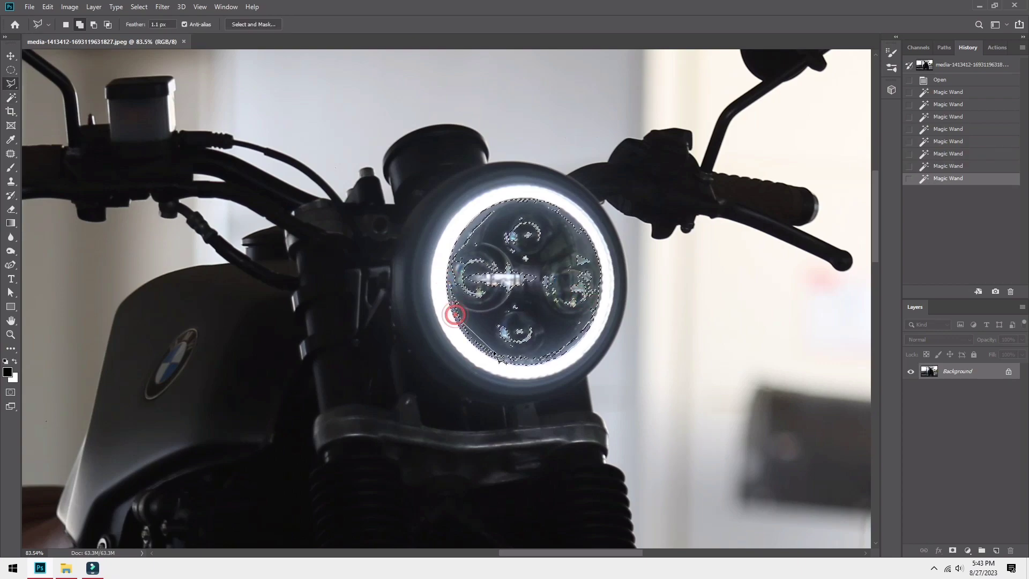
click(518, 364)
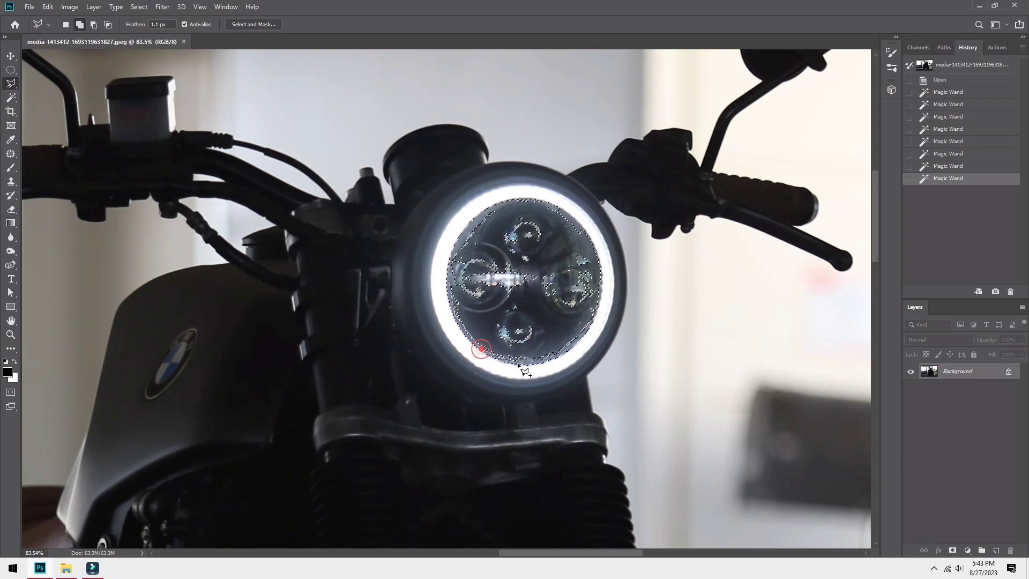
click(563, 355)
click(589, 324)
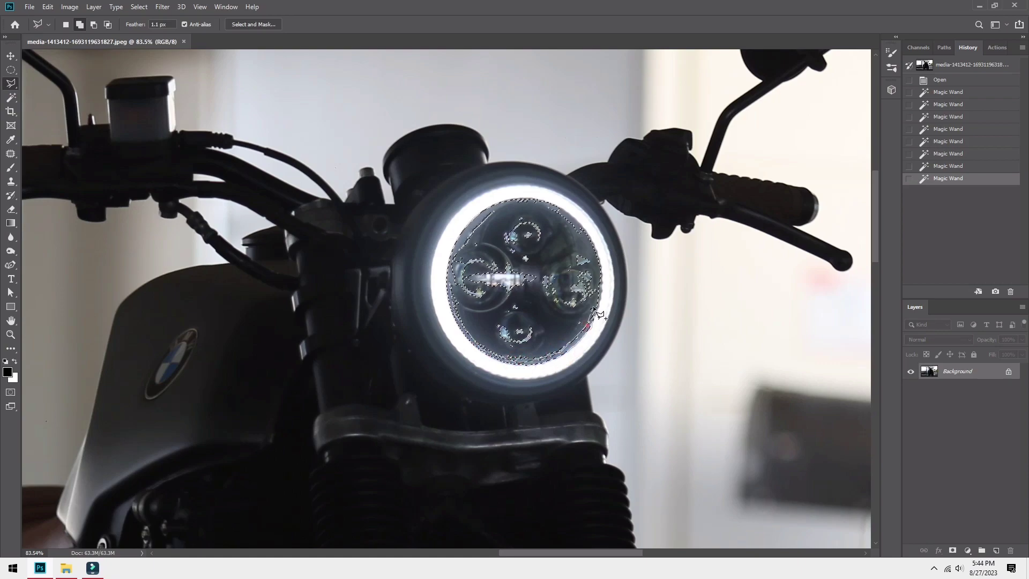
click(594, 294)
click(600, 265)
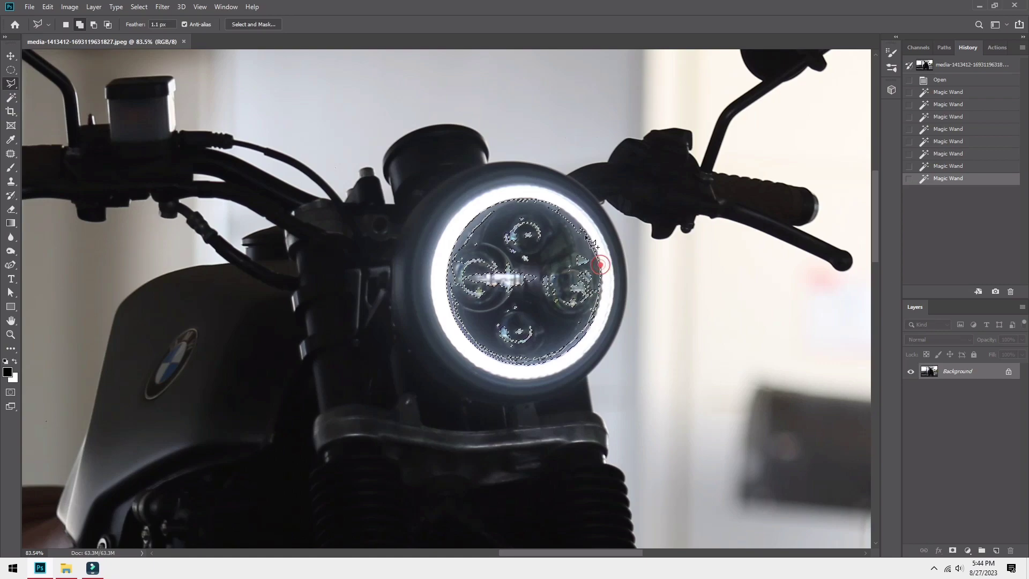
click(571, 214)
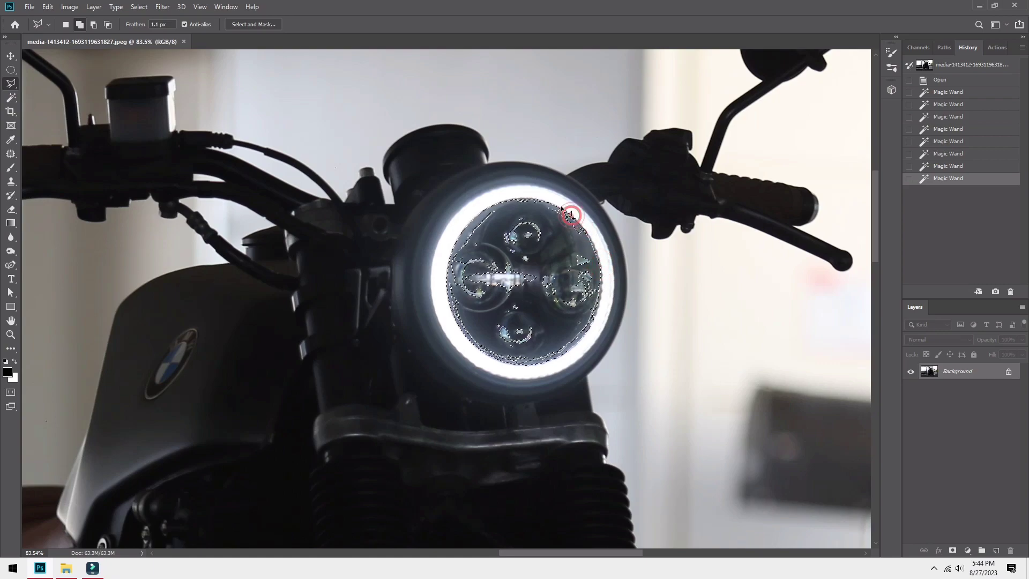
click(557, 204)
click(522, 199)
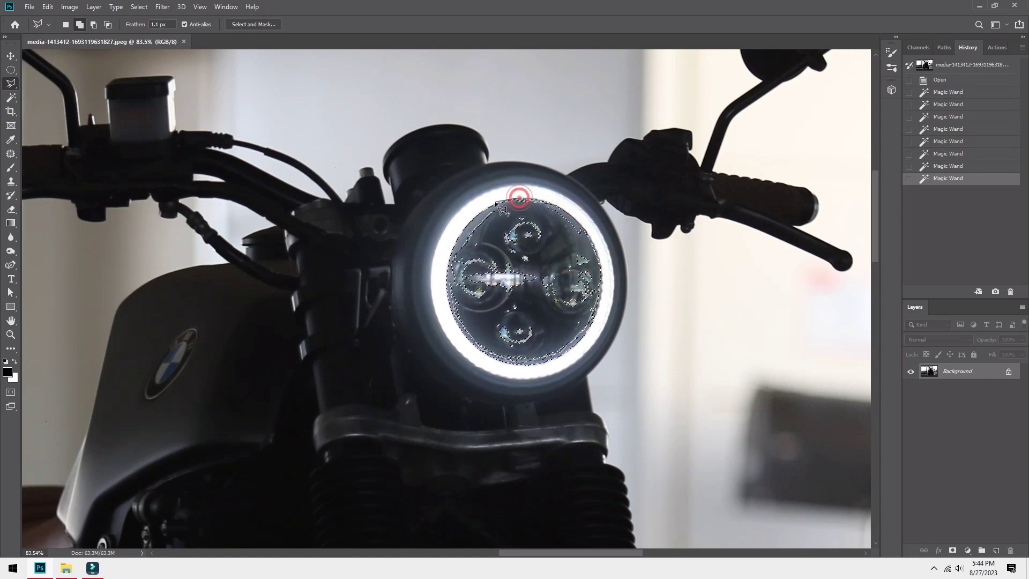
double_click(463, 249)
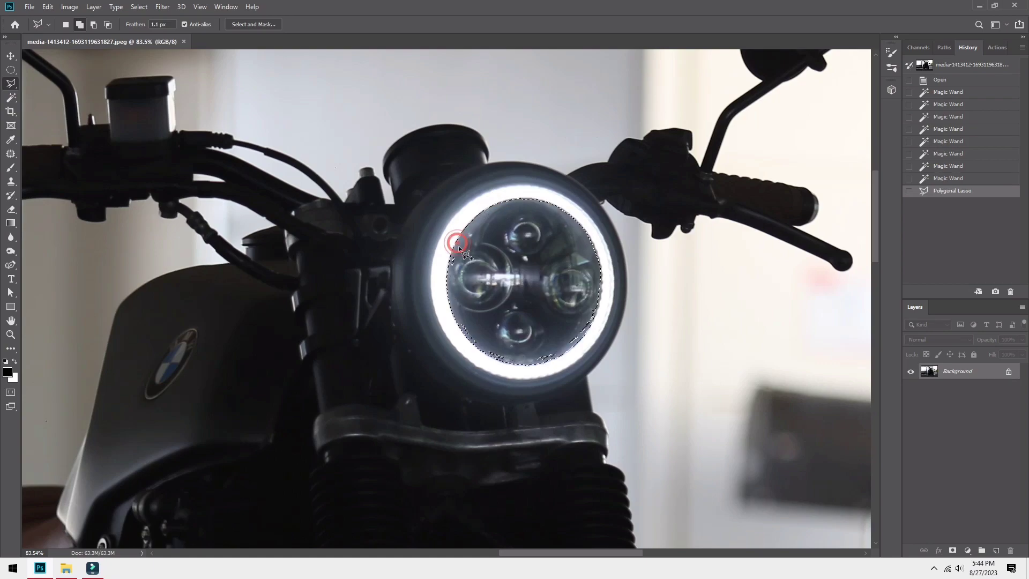
Step: Fill the remaining selection gaps along the lens's lower and side edges with a second Polygonal Lasso outline
scroll(589, 350, up, 3)
scroll(590, 349, up, 2)
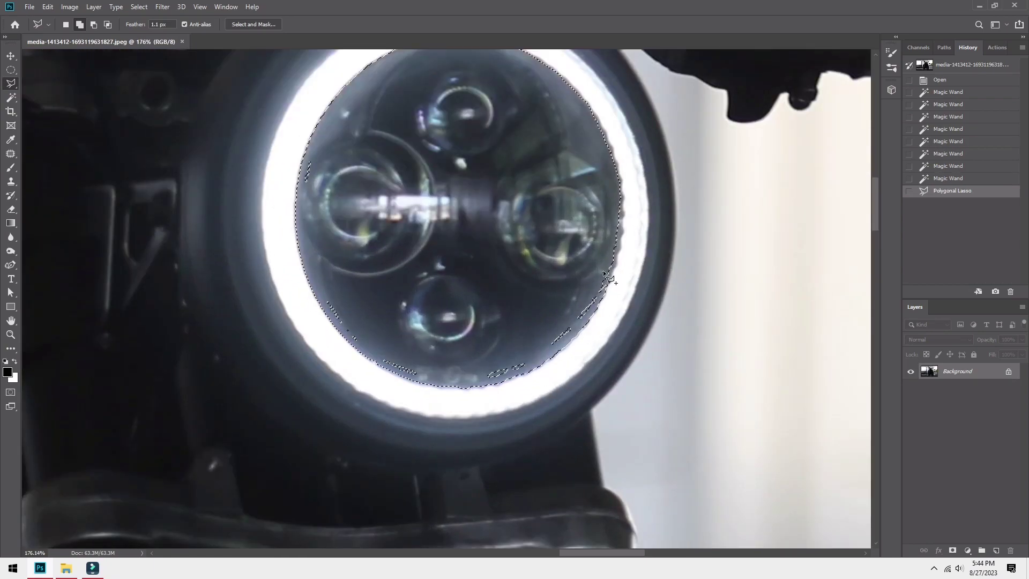
click(618, 170)
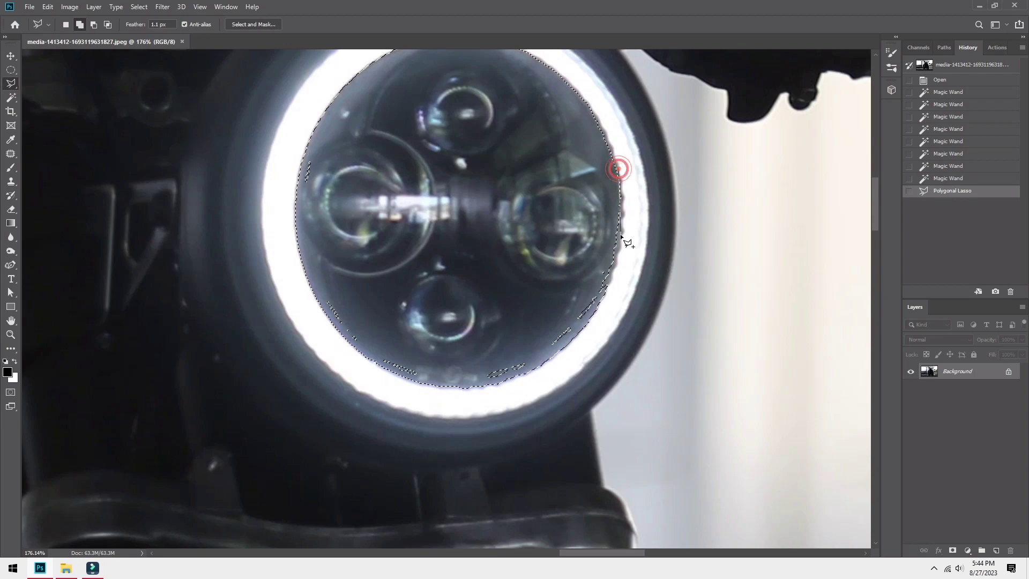
click(563, 337)
click(527, 367)
click(487, 378)
click(417, 381)
click(375, 364)
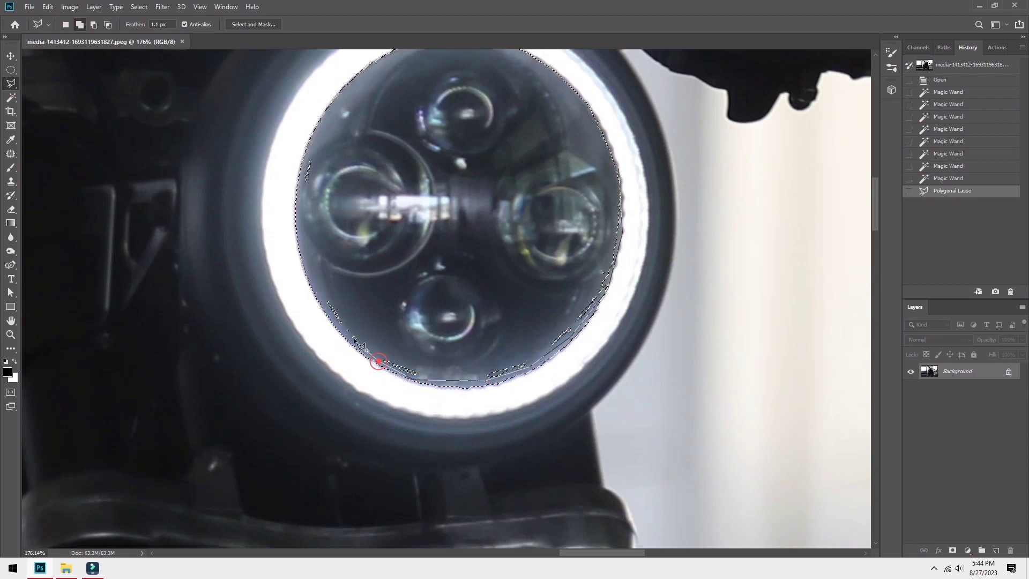
click(338, 327)
click(303, 177)
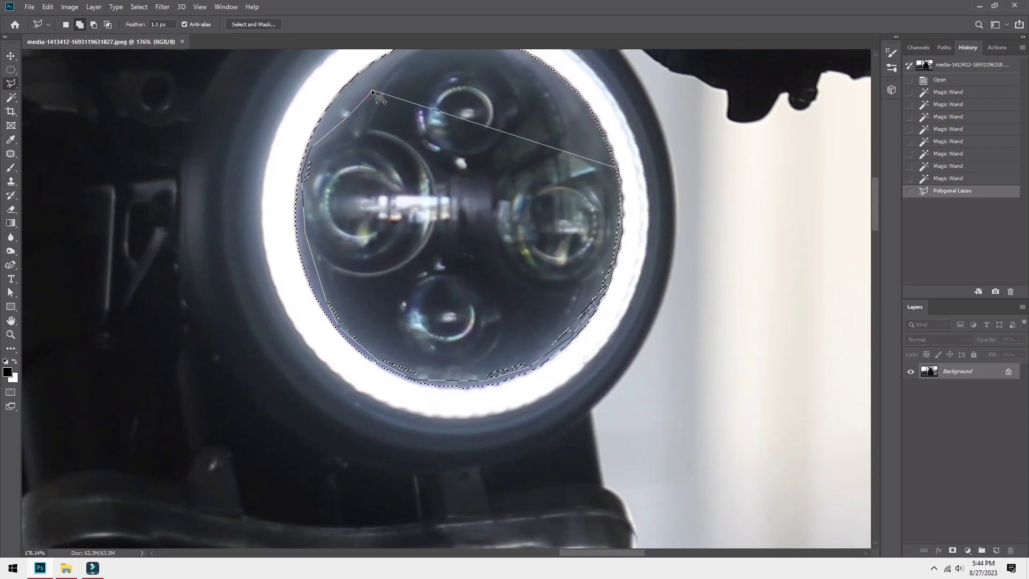
click(371, 89)
Step: Copy the selected headlight lens to a new layer and warm it with the Camera Raw Filter at Temperature 50
scroll(513, 151, down, 5)
scroll(506, 239, up, 1)
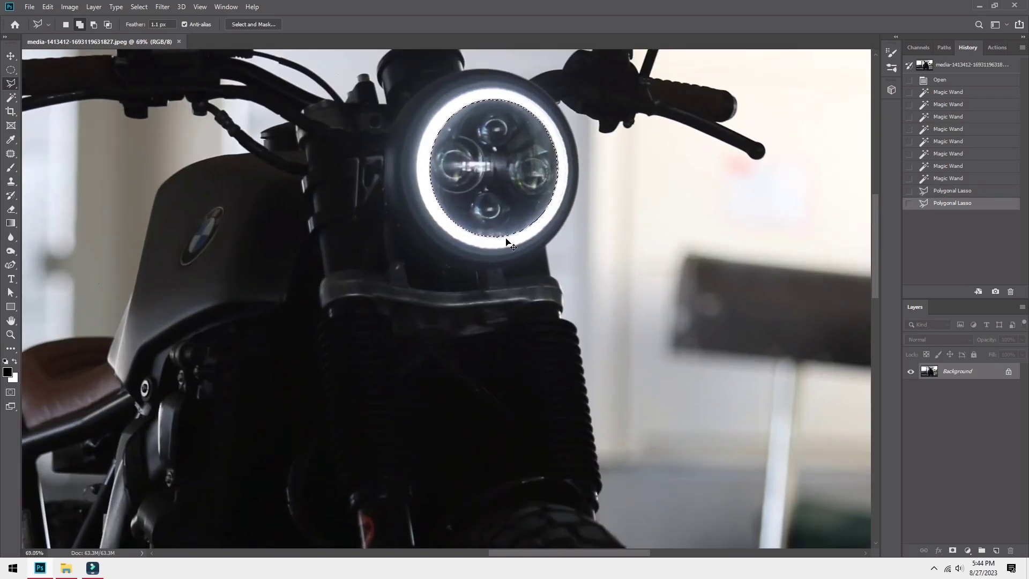
key(ctrl+j)
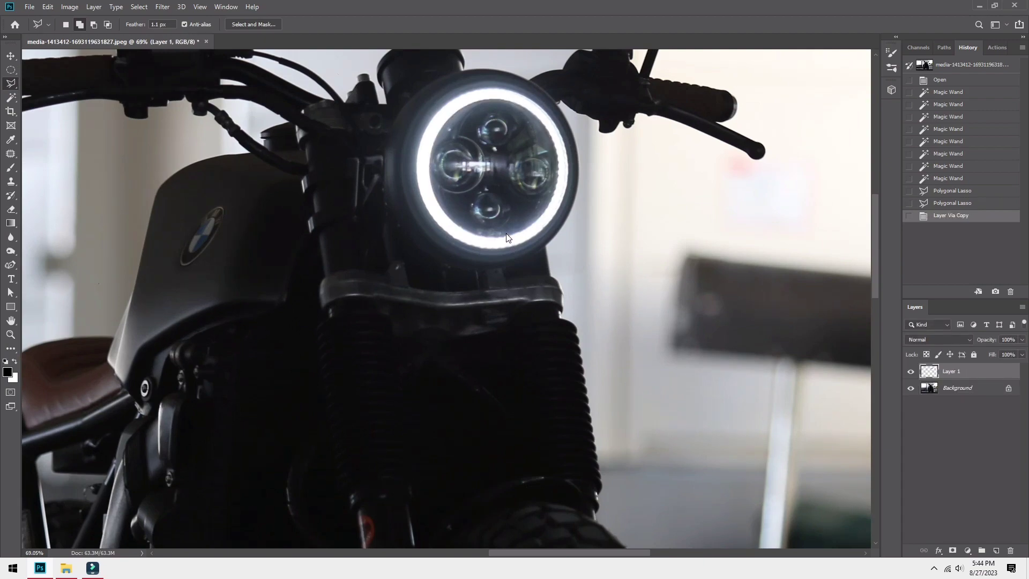
key(ctrl+shift+a)
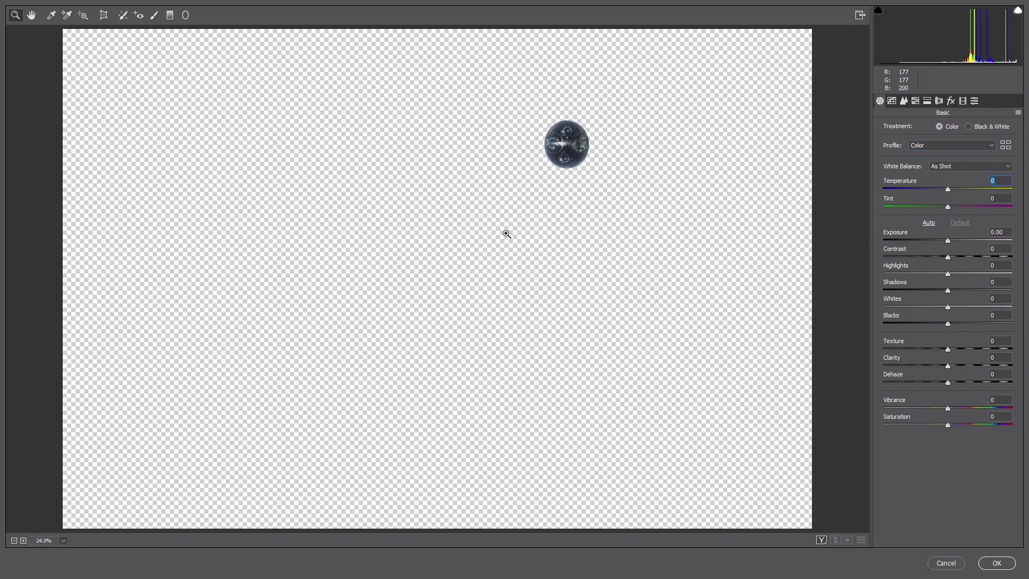
text(50)
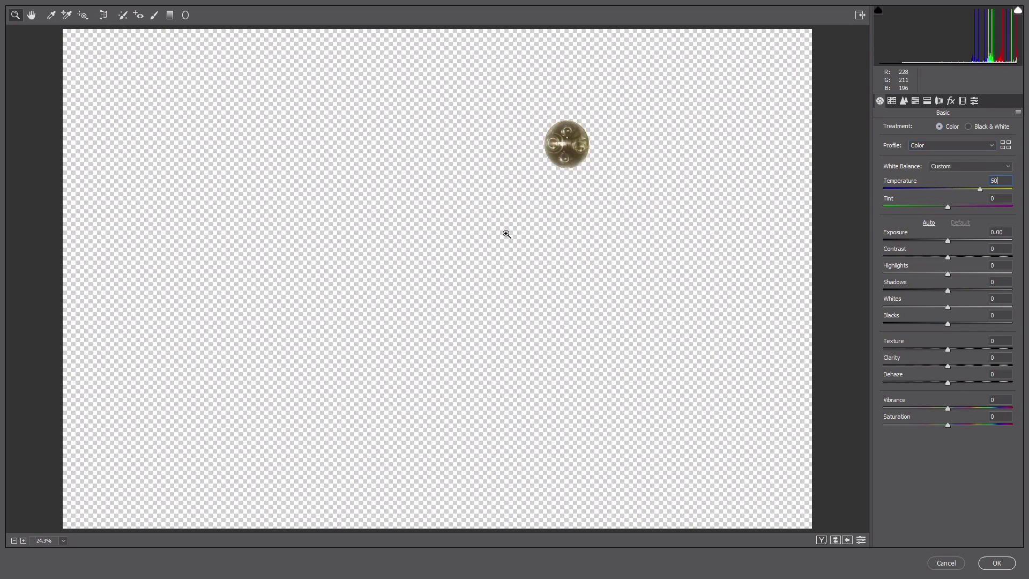
key(Return)
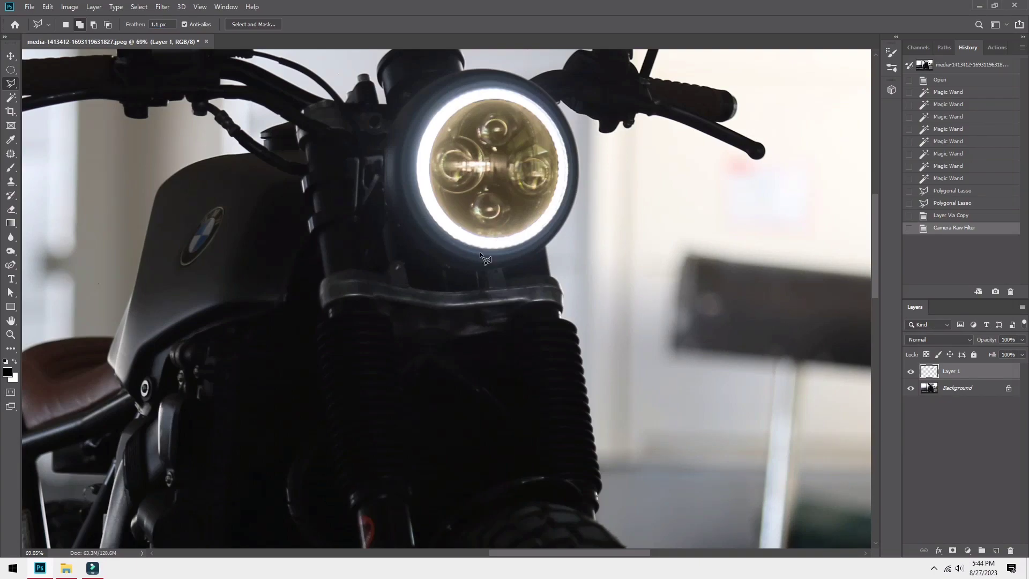
Step: Duplicate the Background layer
scroll(480, 252, down, 8)
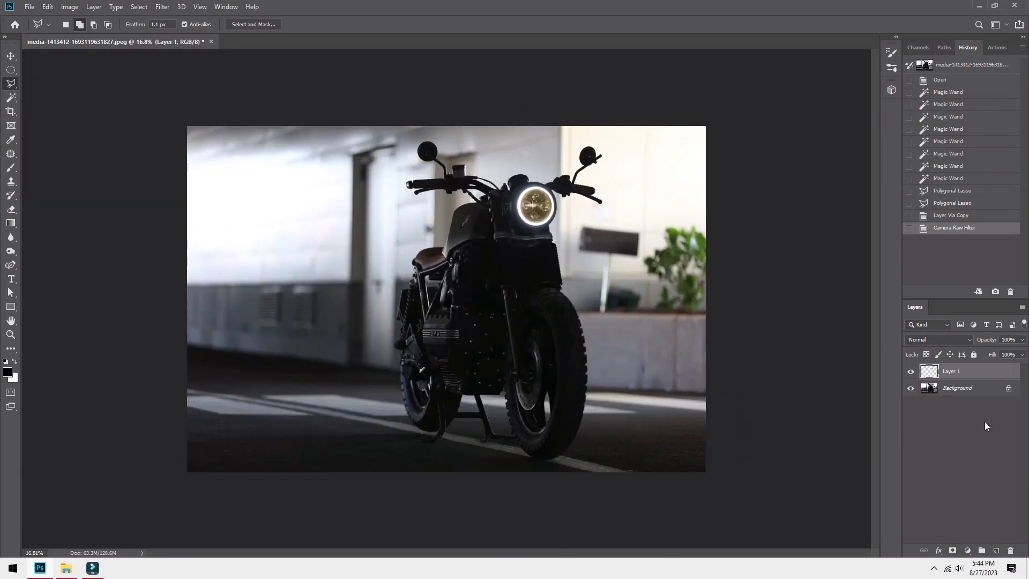
click(958, 396)
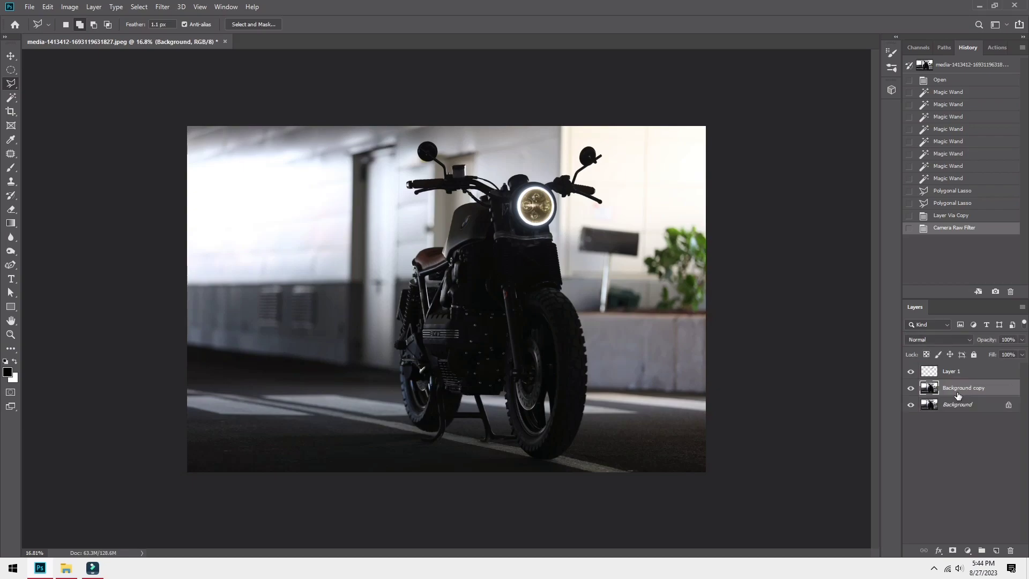
key(ctrl+j)
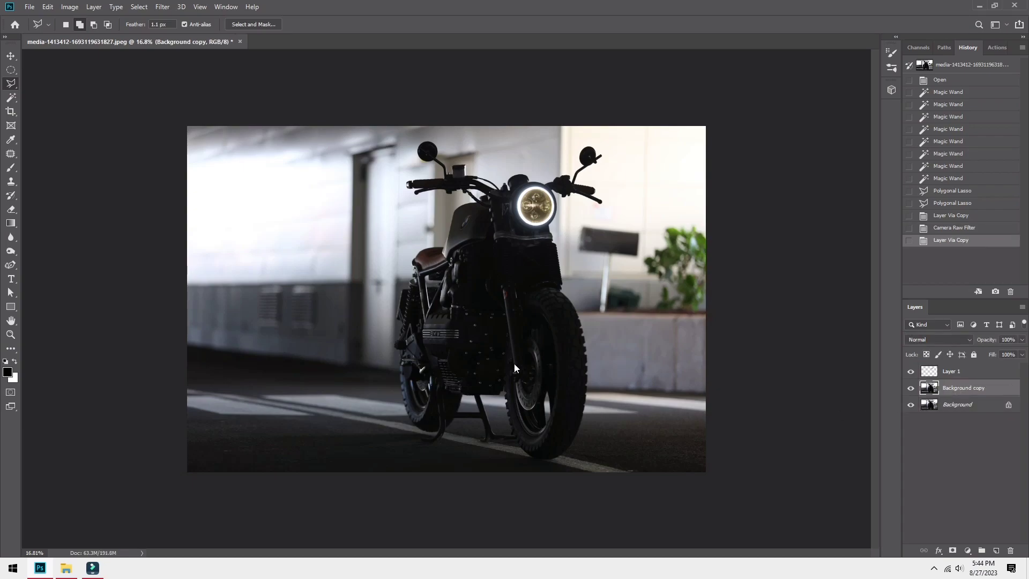
Step: Adjust the background copy's tones in the Camera Raw Filter: Contrast +17, Highlights -100, Shadows +100, Whites -23 and Exposure +0.50
key(ctrl+shift+a)
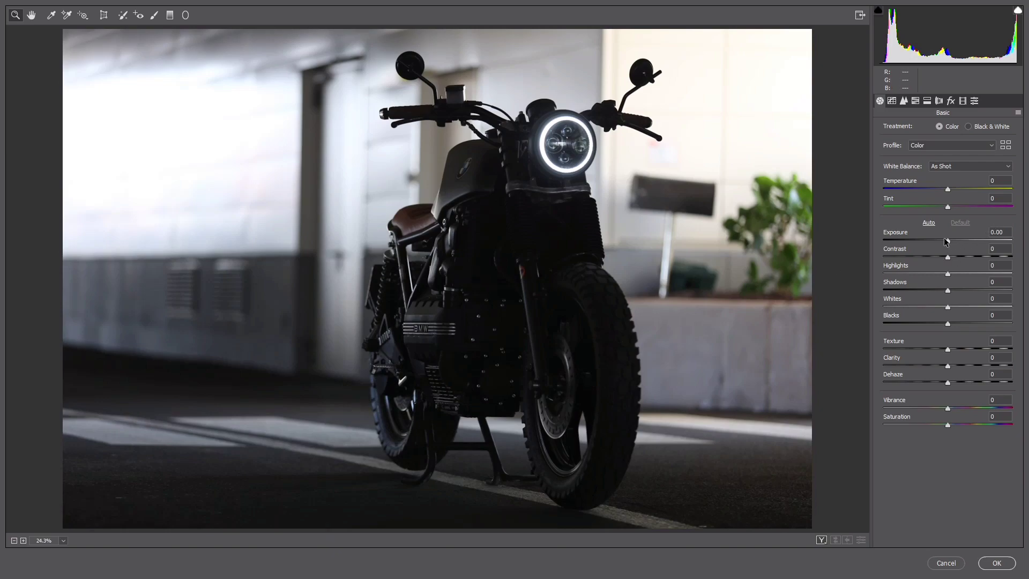
drag(948, 260, 860, 276)
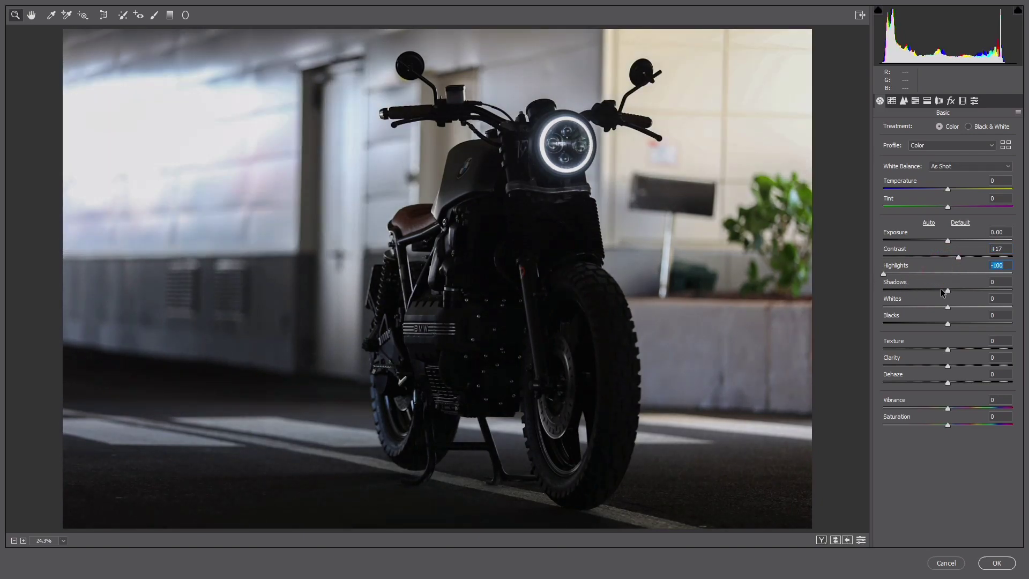
drag(948, 290, 1017, 307)
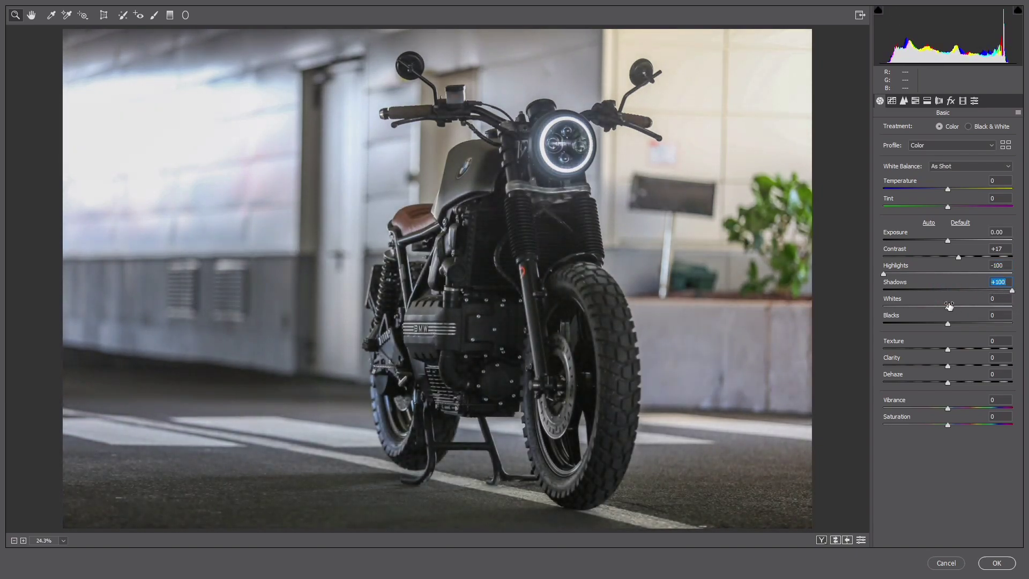
drag(942, 310, 934, 312)
drag(947, 240, 954, 240)
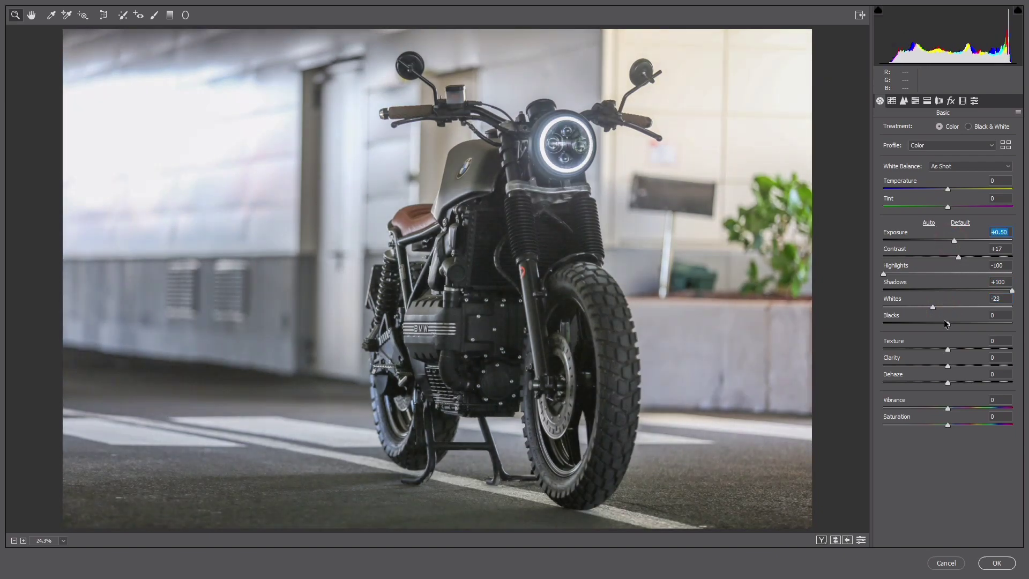
Step: Set Blacks to +16, Texture +16, Clarity +17, Dehaze +18 and Contrast +26, and apply the Camera Raw Filter
drag(955, 326, 958, 324)
click(952, 349)
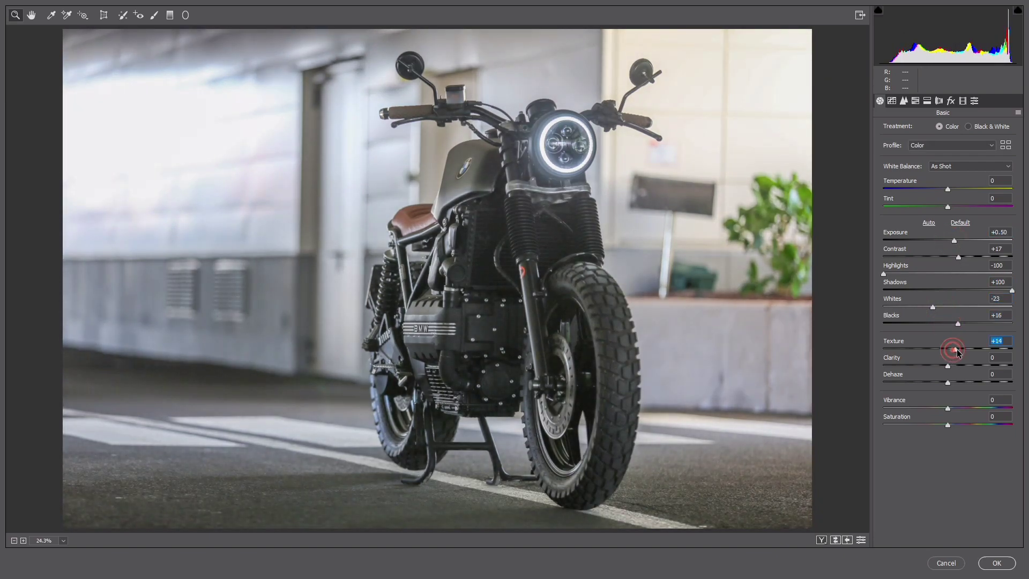
drag(954, 366, 960, 385)
click(952, 383)
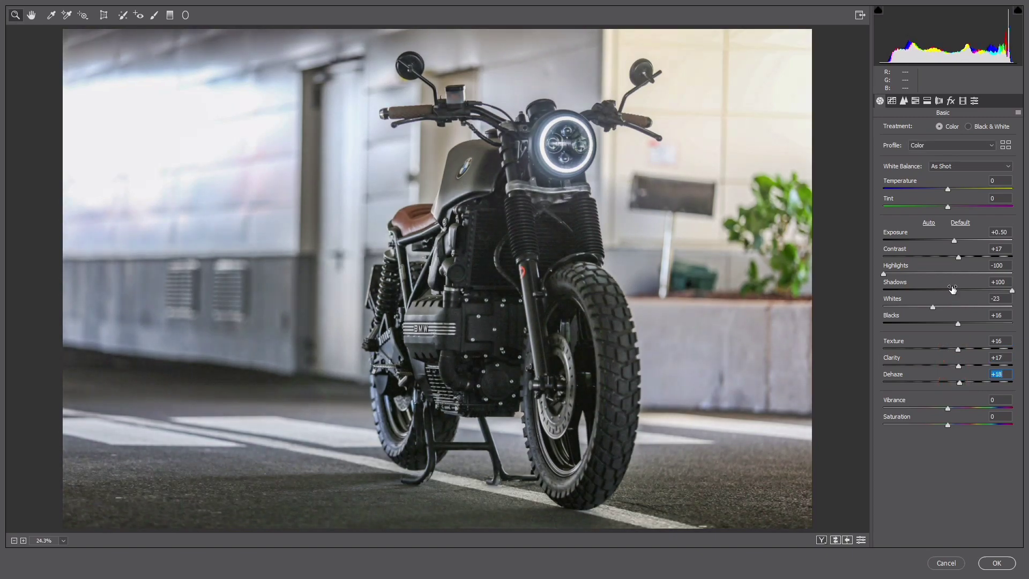
drag(964, 257, 964, 258)
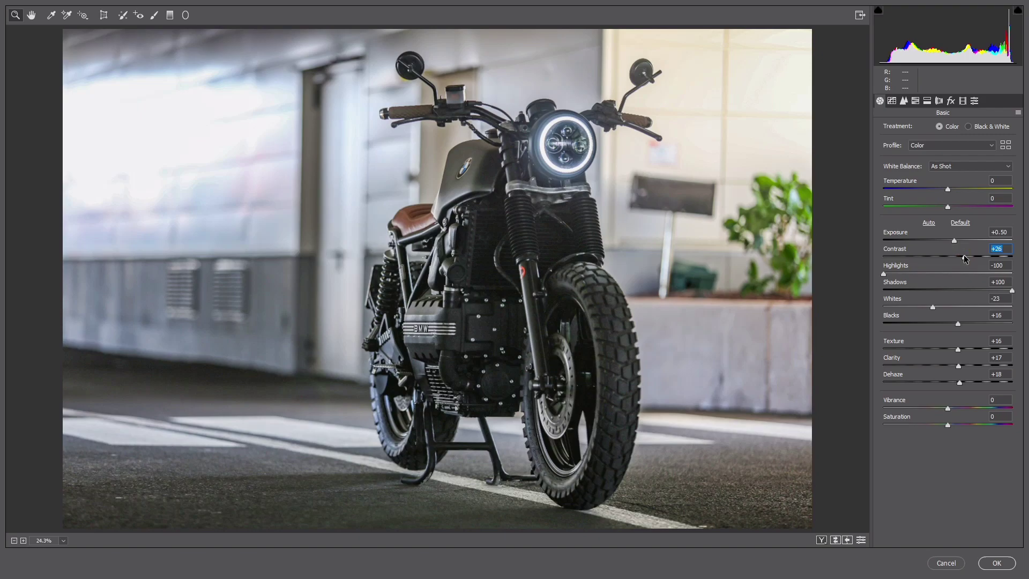
click(996, 563)
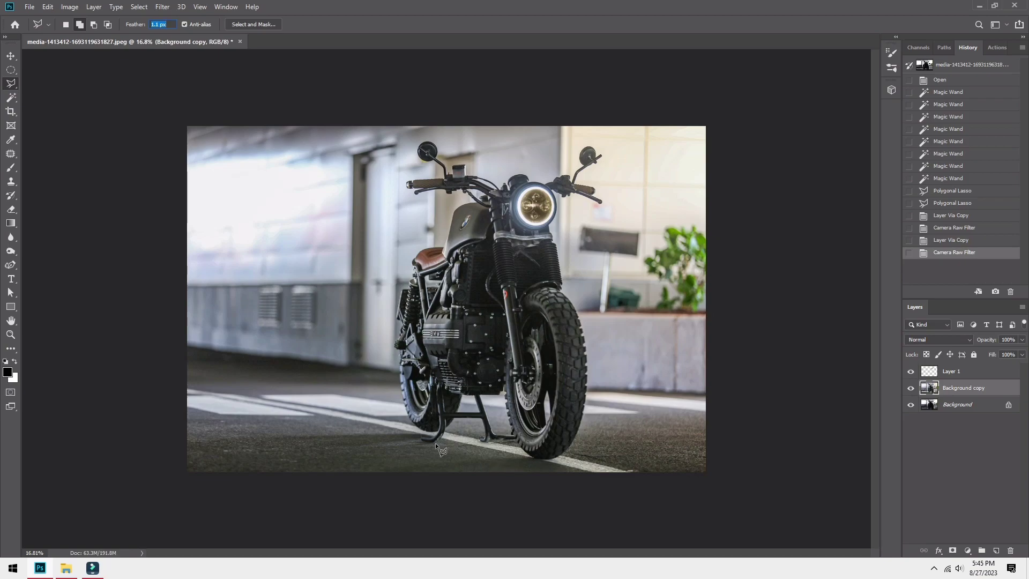
key(Return)
Step: Examine the edited motorcycle's headlight, tank, engine and front wheel up close, and return to the full image
scroll(422, 257, up, 5)
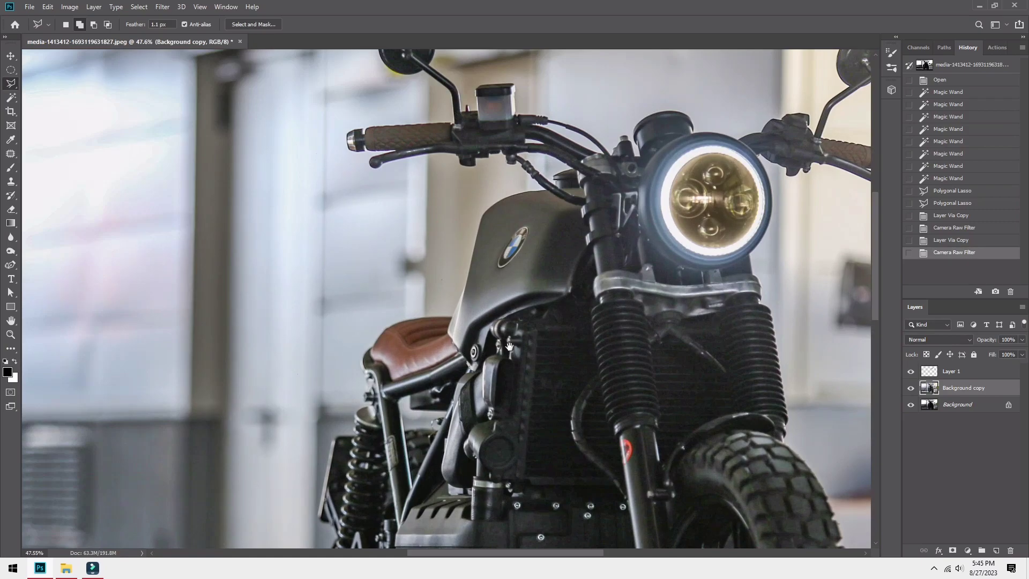
drag(509, 347, 338, 373)
drag(434, 349, 235, 340)
drag(315, 375, 461, 253)
drag(241, 404, 294, 386)
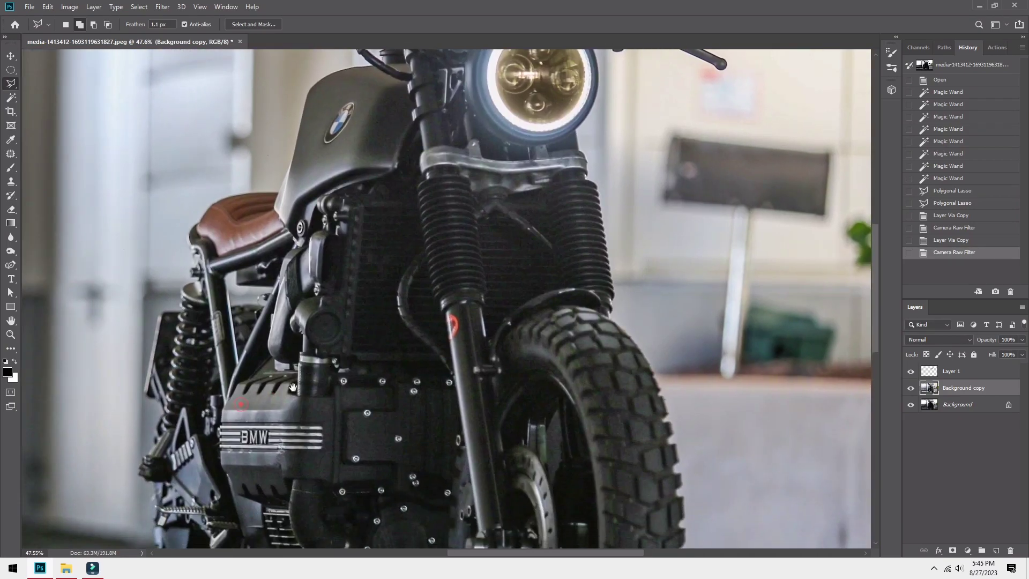
scroll(401, 362, down, 6)
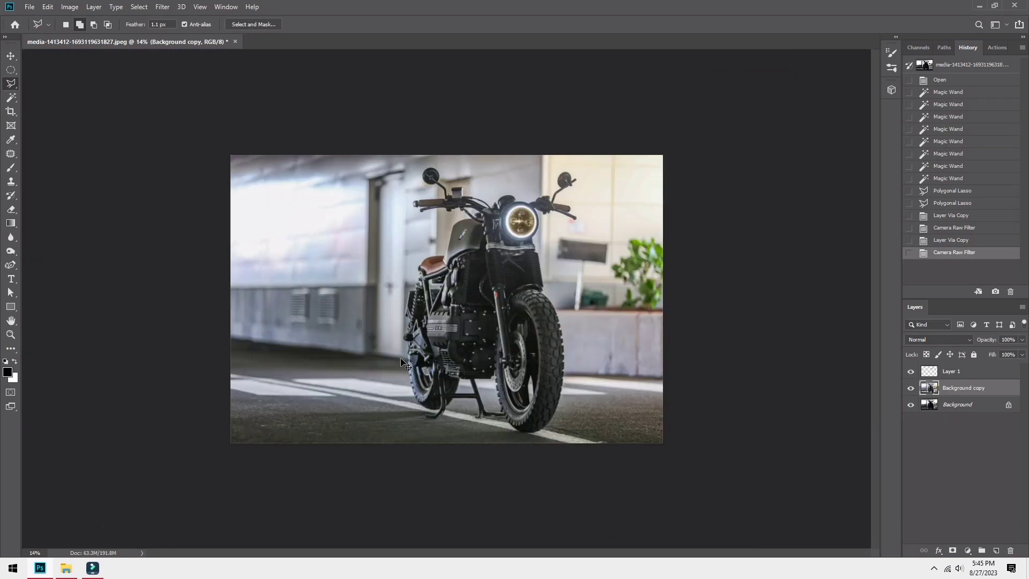
Step: Open the Camera Raw Filter on the background copy and paint the motorcycle's engine and wheels with a reset Adjustment Brush at Blacks -33
key(ctrl+shift+a)
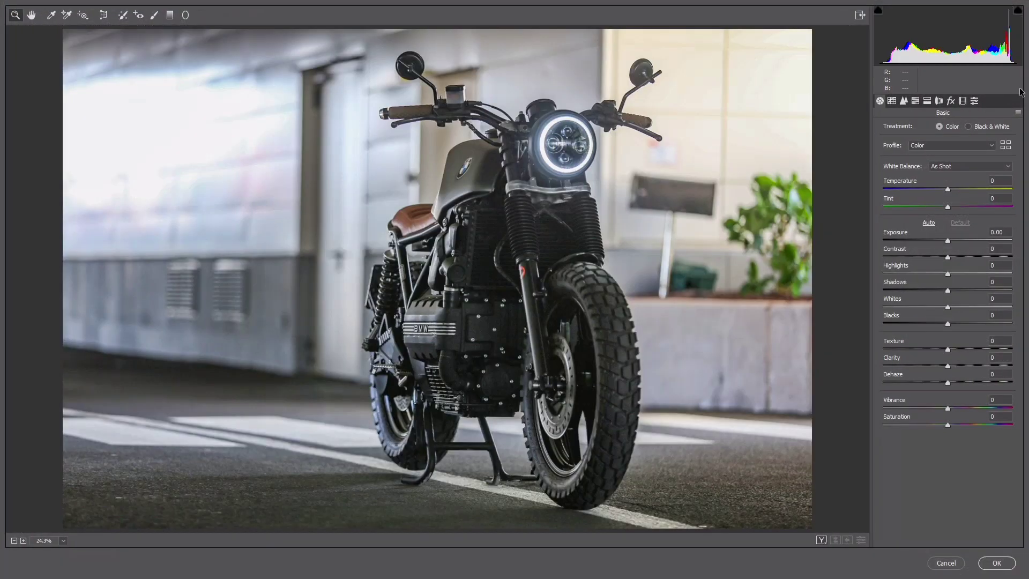
key(k)
click(1018, 99)
click(984, 125)
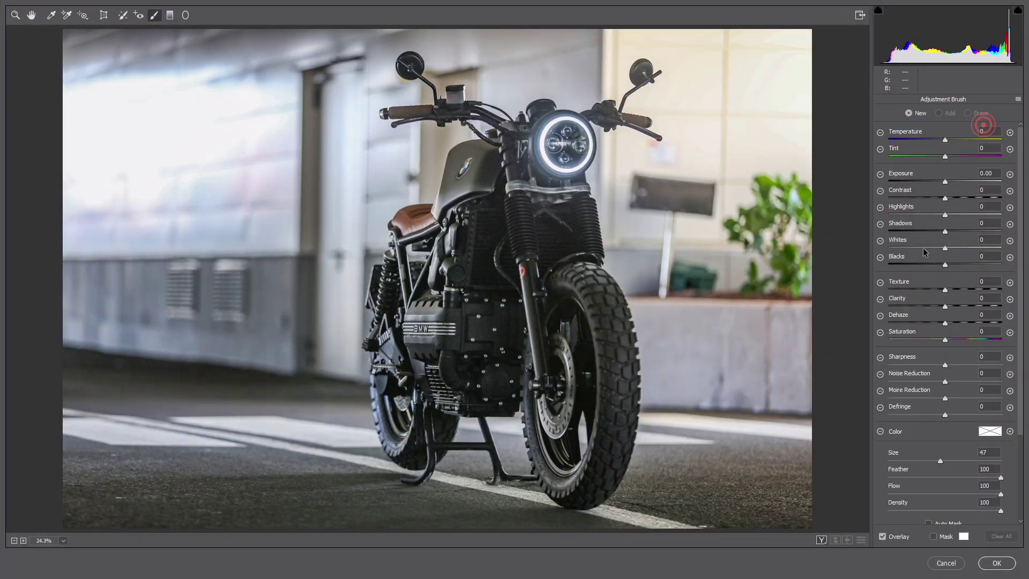
drag(927, 264, 927, 264)
mouse_move(536, 342)
mouse_down()
mouse_move(449, 331)
mouse_move(488, 391)
mouse_move(439, 394)
mouse_move(420, 369)
mouse_move(447, 381)
mouse_move(479, 372)
mouse_move(499, 221)
mouse_move(572, 233)
mouse_move(554, 257)
mouse_move(547, 303)
mouse_move(576, 286)
mouse_move(615, 337)
mouse_move(618, 398)
mouse_move(605, 450)
mouse_move(577, 475)
mouse_move(559, 472)
mouse_move(549, 430)
mouse_move(563, 366)
mouse_move(582, 343)
mouse_up()
drag(596, 308, 579, 289)
mouse_move(416, 408)
mouse_down()
mouse_move(399, 446)
mouse_move(381, 425)
mouse_move(381, 398)
mouse_move(387, 424)
mouse_move(390, 291)
mouse_move(430, 261)
mouse_up()
Step: Extend the Blacks -33 adjustment over the handlebar and the bike's stand with smaller brushes, down to size 3
key(bracketleft)
key(bracketleft)
key(bracketleft)
key(bracketleft)
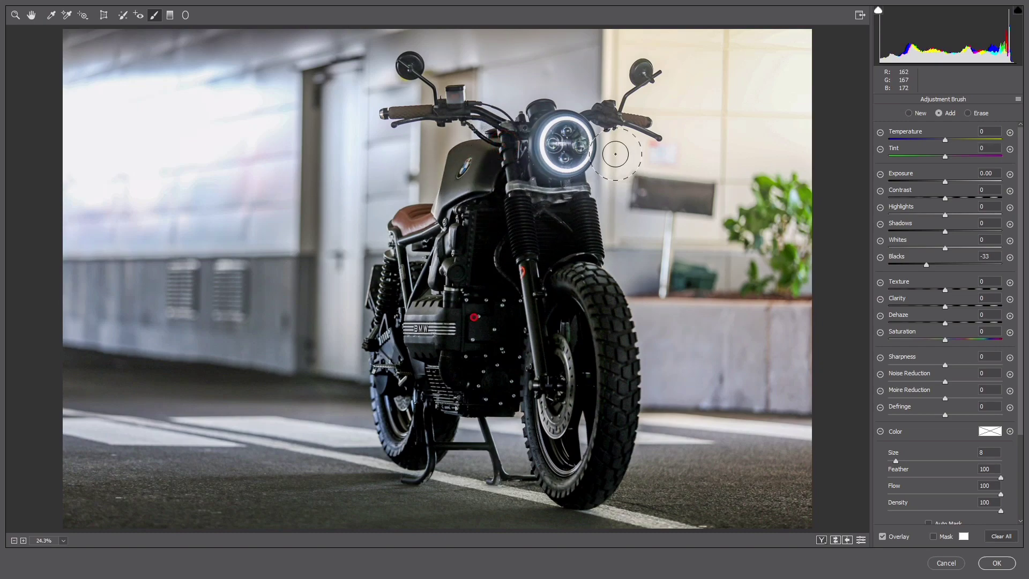
key(bracketleft)
key(bracketleft)
key(bracketleft)
drag(609, 115, 613, 122)
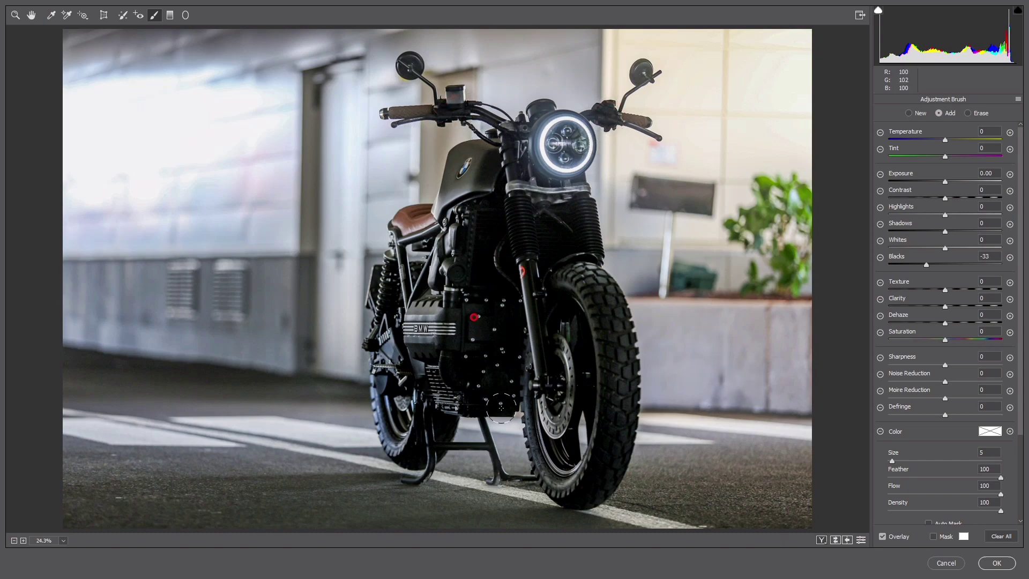
key(bracketleft)
key(bracketleft)
mouse_move(432, 449)
mouse_down()
mouse_move(418, 479)
mouse_move(467, 443)
mouse_move(488, 441)
mouse_move(499, 480)
mouse_up()
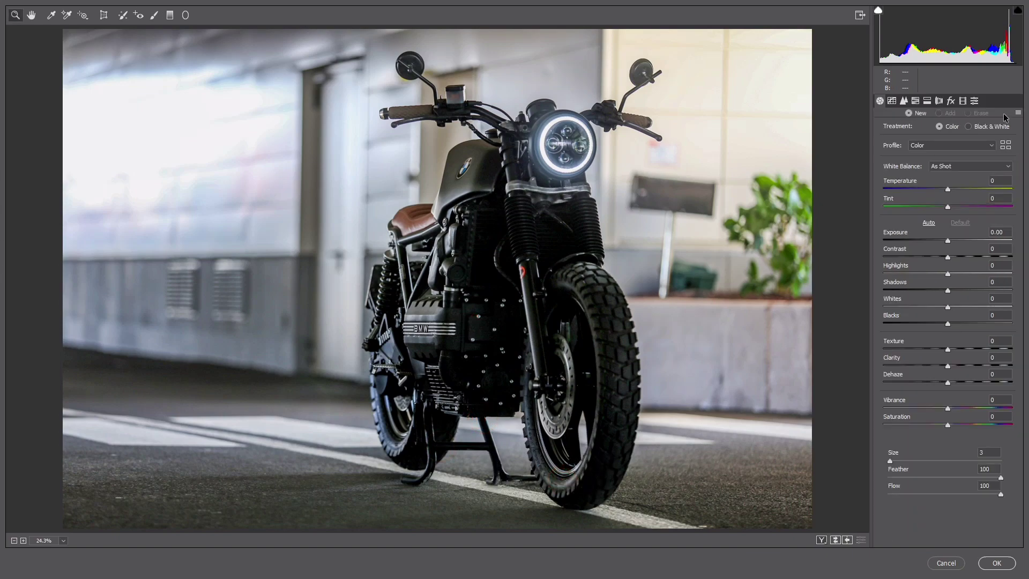
Step: Reset the local corrections and paint a new Adjustment Brush mask over the road at Temperature +10 and Blacks -39
click(1018, 99)
click(983, 124)
click(982, 126)
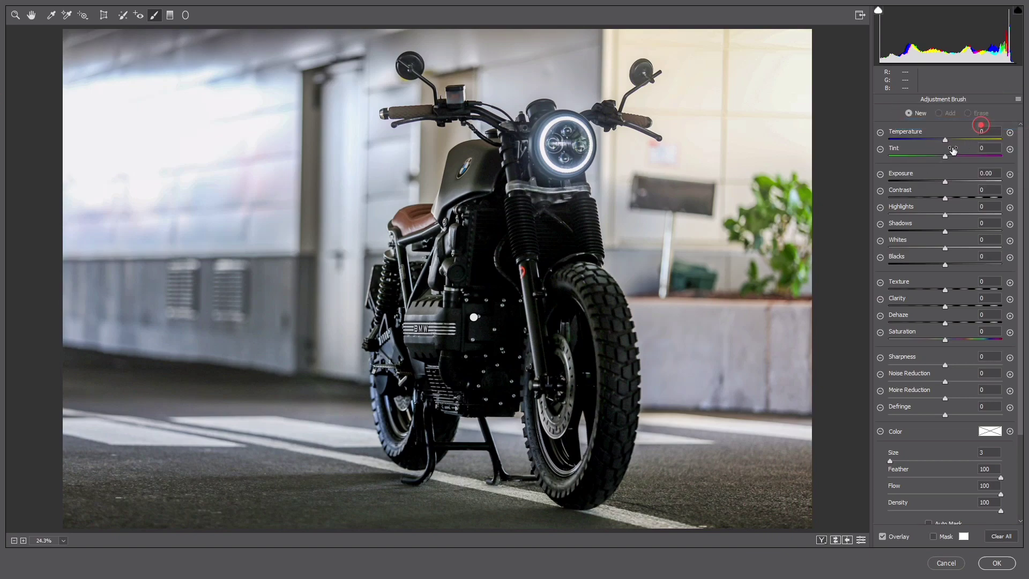
click(923, 265)
key(bracketright)
key(bracketright)
mouse_move(173, 415)
mouse_down()
mouse_move(77, 432)
mouse_move(258, 468)
mouse_move(163, 514)
mouse_move(35, 516)
mouse_move(210, 507)
mouse_up()
key(bracketleft)
key(bracketleft)
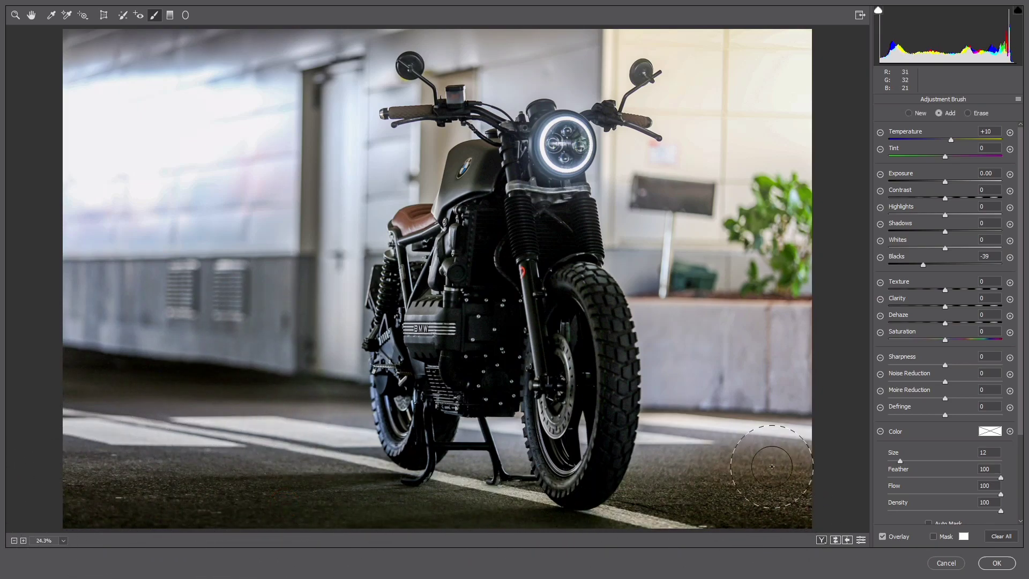
mouse_move(764, 433)
mouse_down()
mouse_move(665, 436)
mouse_move(767, 464)
mouse_up()
mouse_move(335, 482)
mouse_down()
mouse_move(207, 457)
mouse_move(306, 411)
mouse_up()
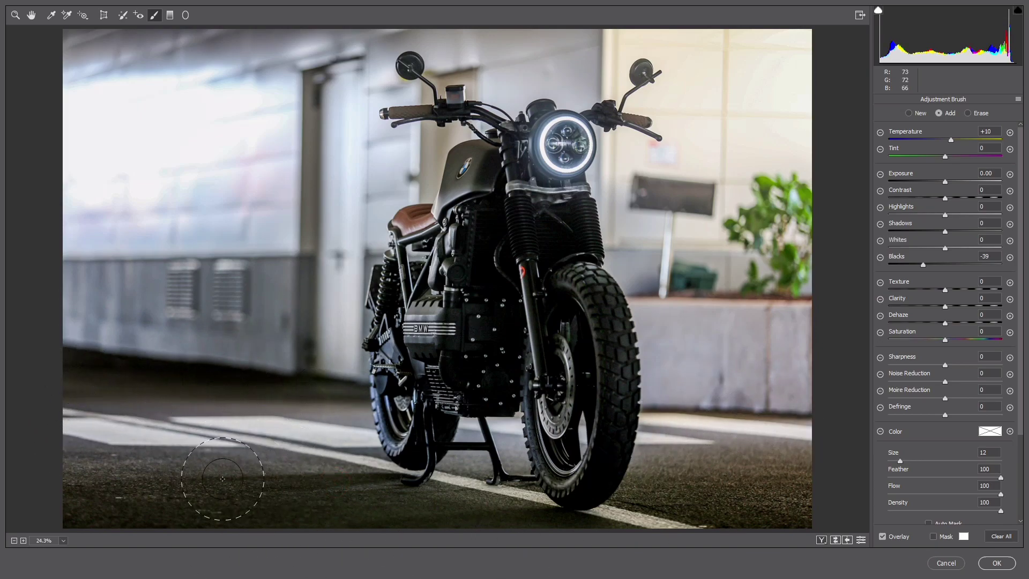
mouse_move(389, 500)
mouse_down()
mouse_move(238, 524)
mouse_move(562, 526)
mouse_up()
mouse_move(456, 517)
mouse_down()
mouse_move(354, 519)
mouse_move(397, 507)
mouse_up()
Step: Paint the road adjustment around the bike's stand and along the white lane markings with a size 9 brush
key(bracketleft)
key(bracketleft)
key(bracketleft)
key(bracketleft)
key(bracketleft)
key(bracketleft)
key(bracketleft)
key(bracketleft)
key(bracketleft)
key(bracketleft)
key(bracketright)
key(bracketright)
key(bracketright)
key(bracketright)
key(bracketright)
key(bracketright)
key(bracketright)
drag(506, 430, 516, 449)
click(464, 477)
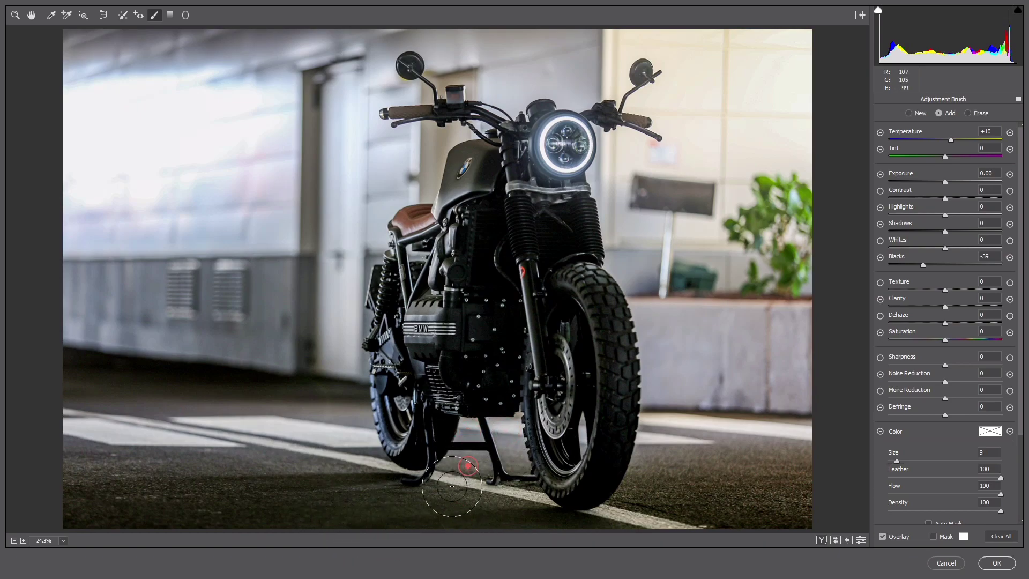
click(702, 420)
click(308, 415)
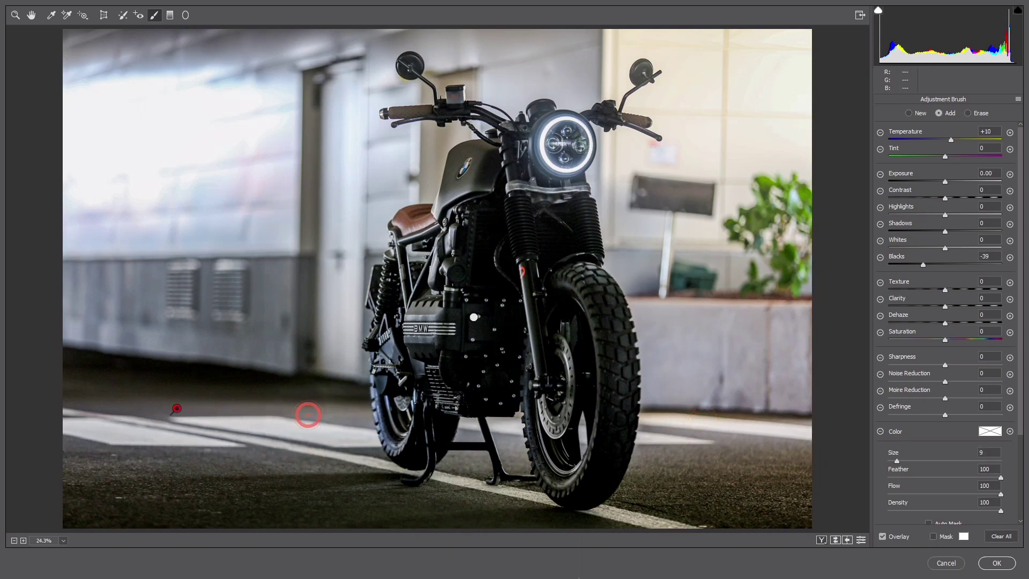
Step: Reset the brush's local correction settings and apply the Camera Raw Filter
key(k)
key(k)
click(1018, 100)
click(1003, 119)
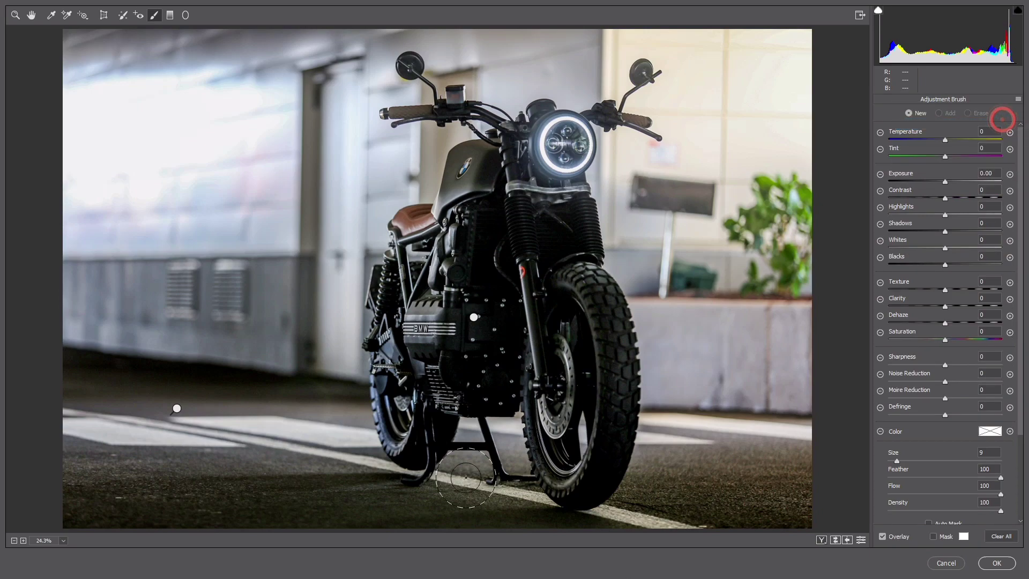
key(z)
key(Return)
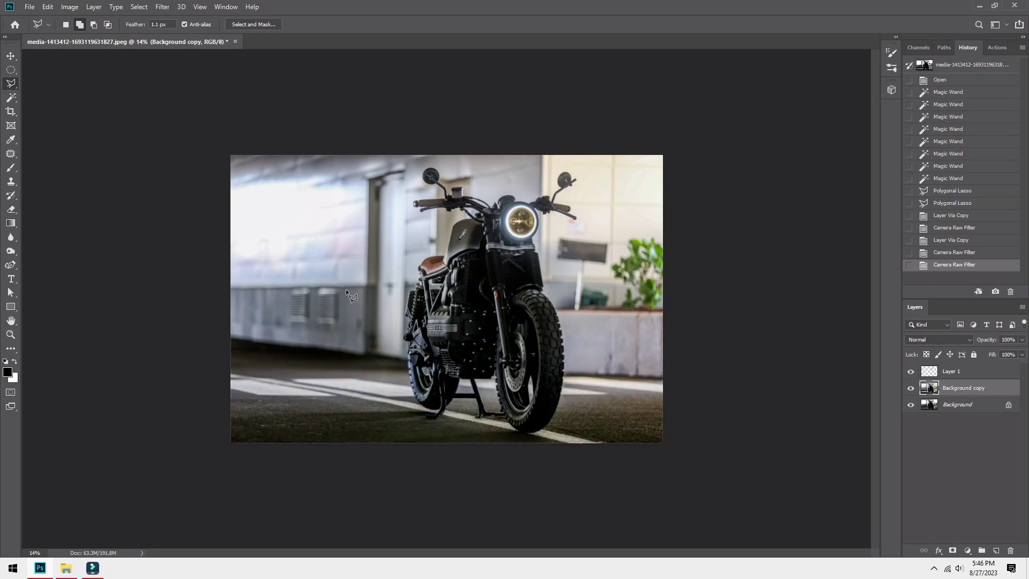
Step: Compare the headlight with Layer 1 hidden and shown
click(938, 370)
click(910, 372)
click(910, 372)
click(910, 372)
click(911, 372)
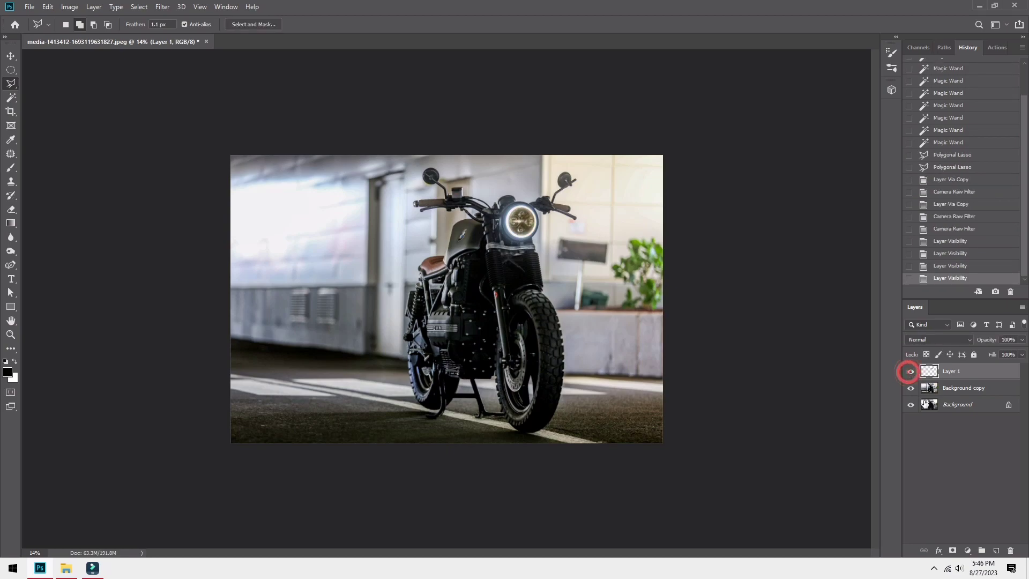
Step: On the Background copy layer, trace a Polygonal Lasso outline down the photo's left edge, along the wall's base and up across the bike
click(949, 388)
scroll(450, 212, up, 5)
drag(320, 314, 455, 300)
scroll(534, 242, down, 4)
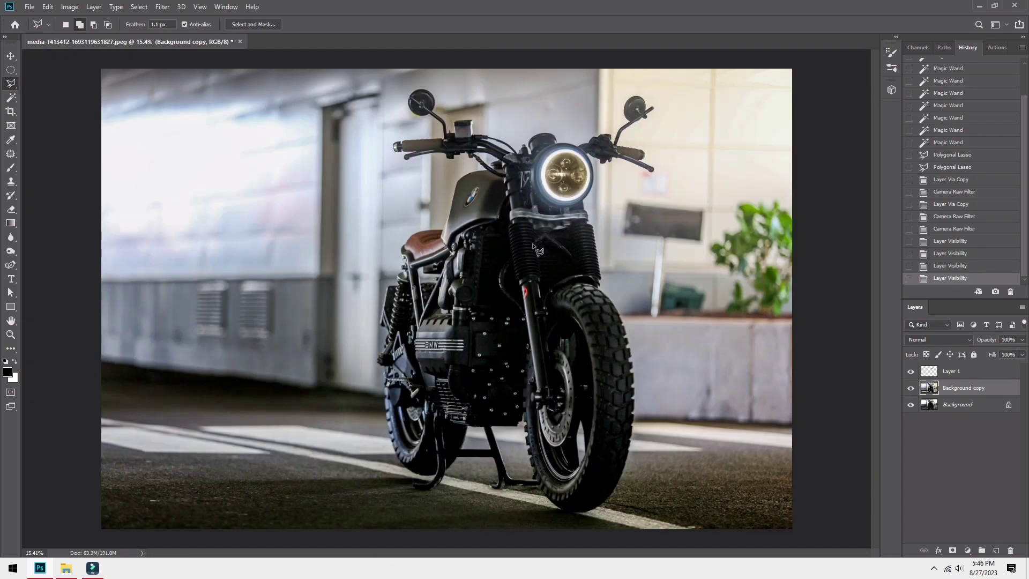
scroll(325, 185, up, 1)
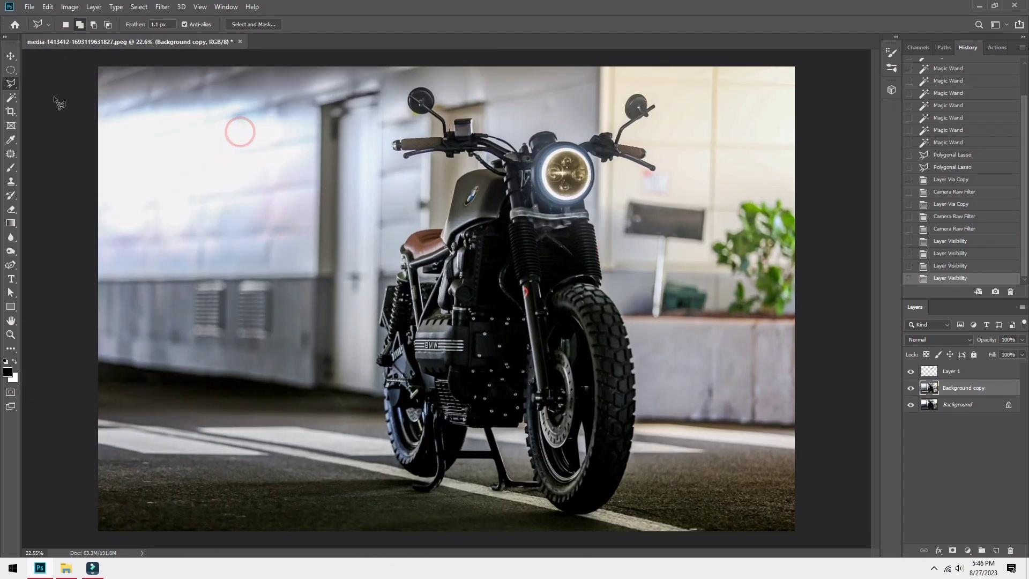
scroll(100, 75, up, 1)
click(99, 64)
click(97, 459)
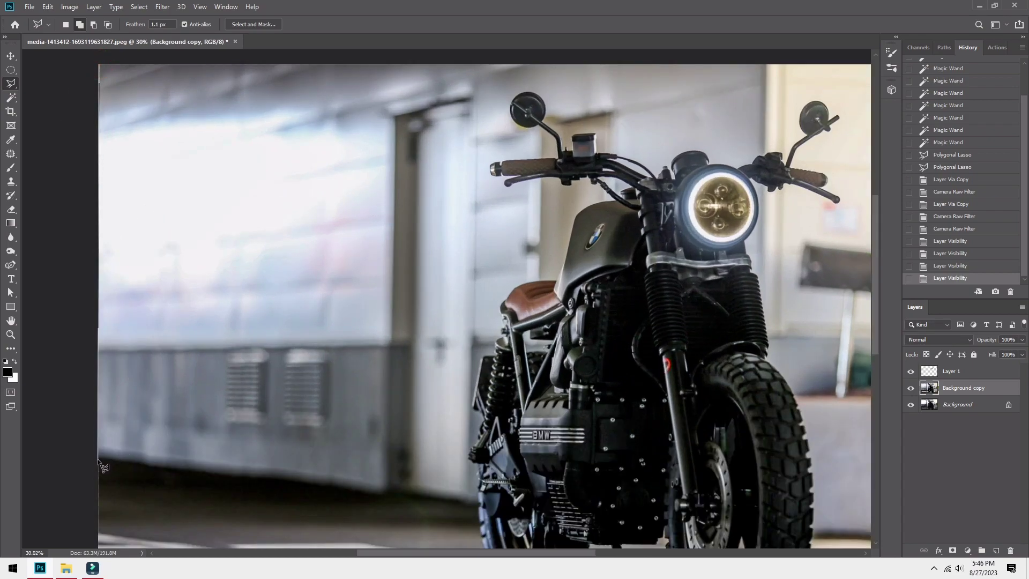
click(381, 494)
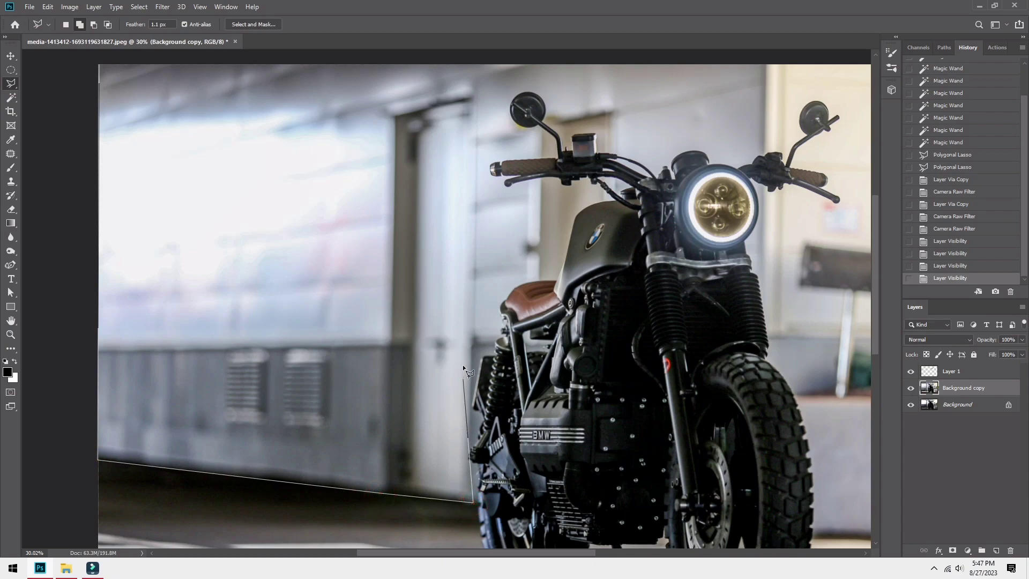
drag(471, 380, 419, 338)
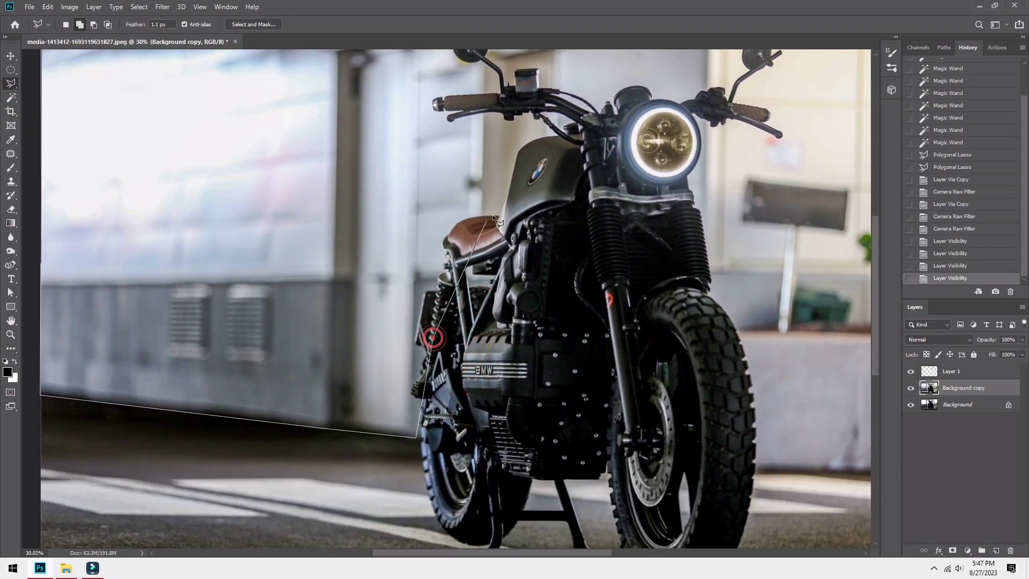
drag(529, 188, 371, 368)
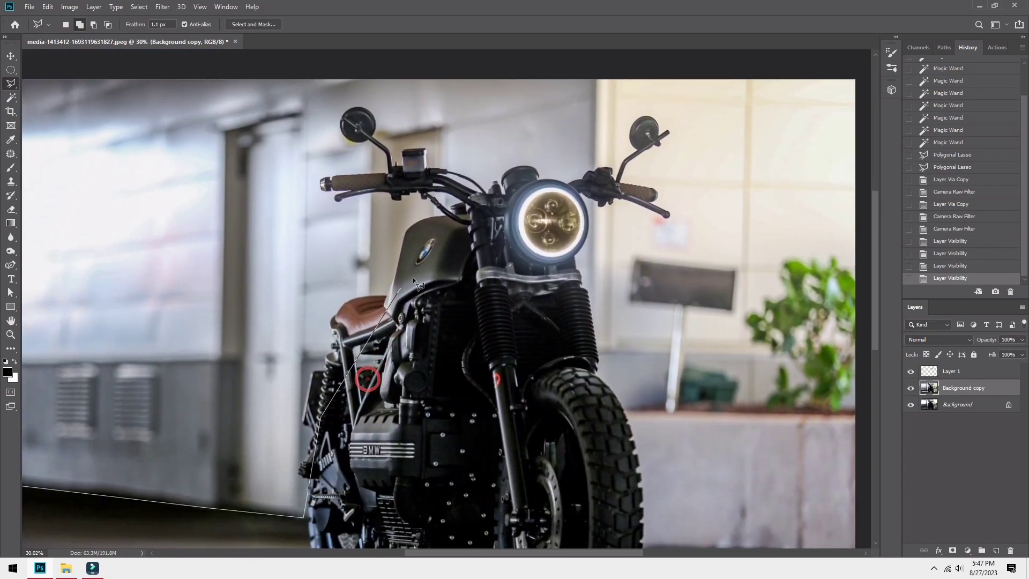
Step: Complete the lasso selection along the right wall's base and around the top of the photo, and copy it to a new layer
drag(428, 520, 461, 378)
click(639, 350)
click(678, 410)
drag(833, 405, 143, 465)
click(258, 485)
drag(307, 190, 406, 462)
drag(417, 150, 476, 327)
click(442, 300)
mouse_move(127, 327)
mouse_down()
mouse_move(386, 346)
mouse_move(455, 329)
mouse_up()
click(449, 327)
double_click(321, 321)
scroll(327, 325, down, 4)
scroll(327, 325, down, 3)
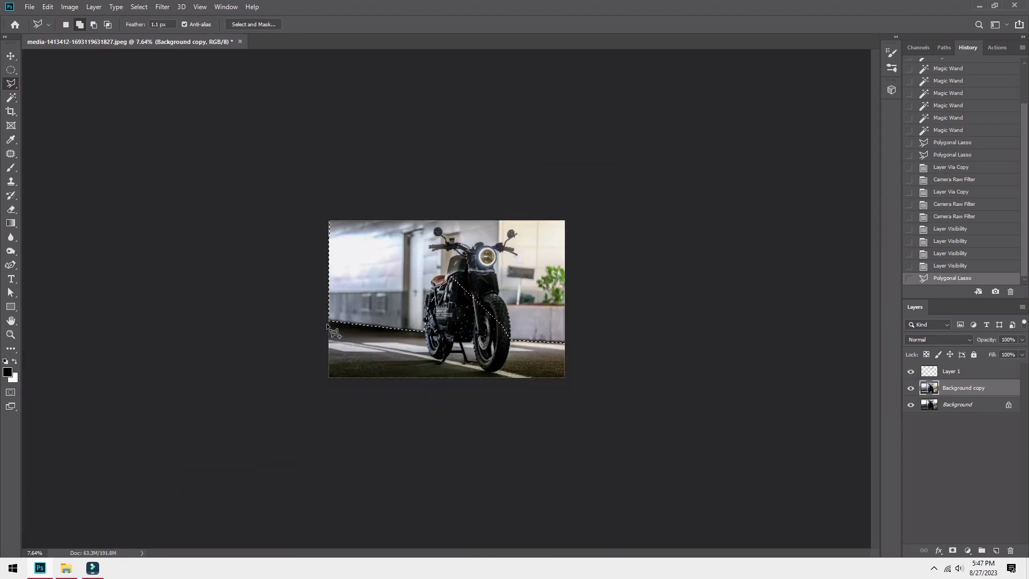
scroll(329, 325, up, 2)
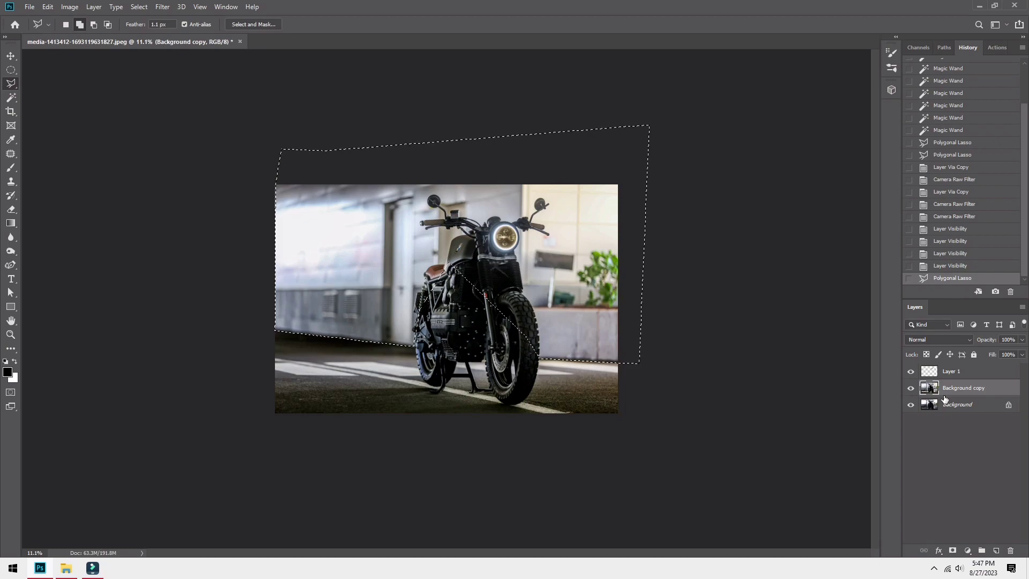
key(ctrl+j)
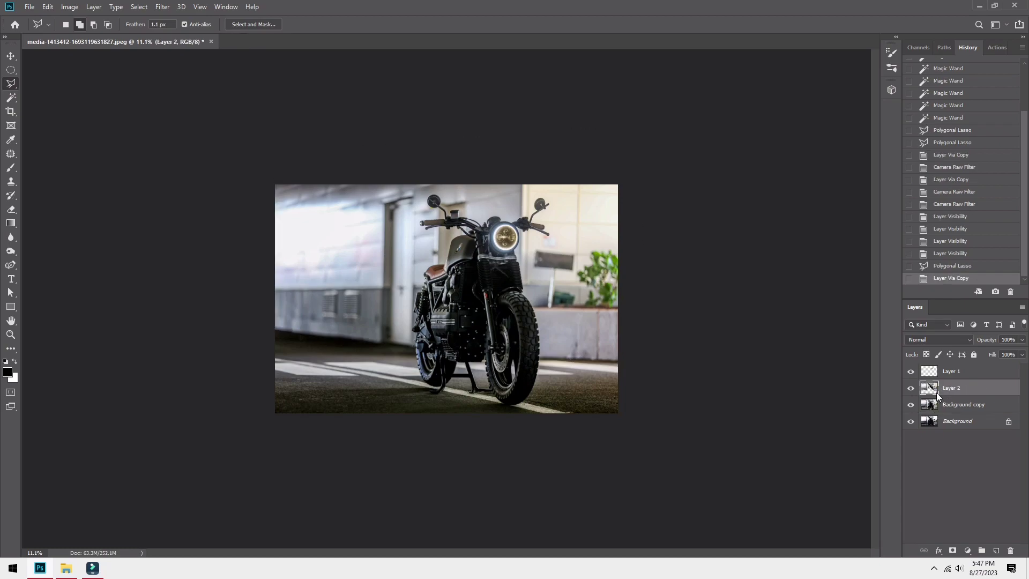
Step: Open the Camera Raw Filter on Layer 2 and paint the left wall with a reset Adjustment Brush at Temperature -10 and Blacks -13
key(ctrl+shift+a)
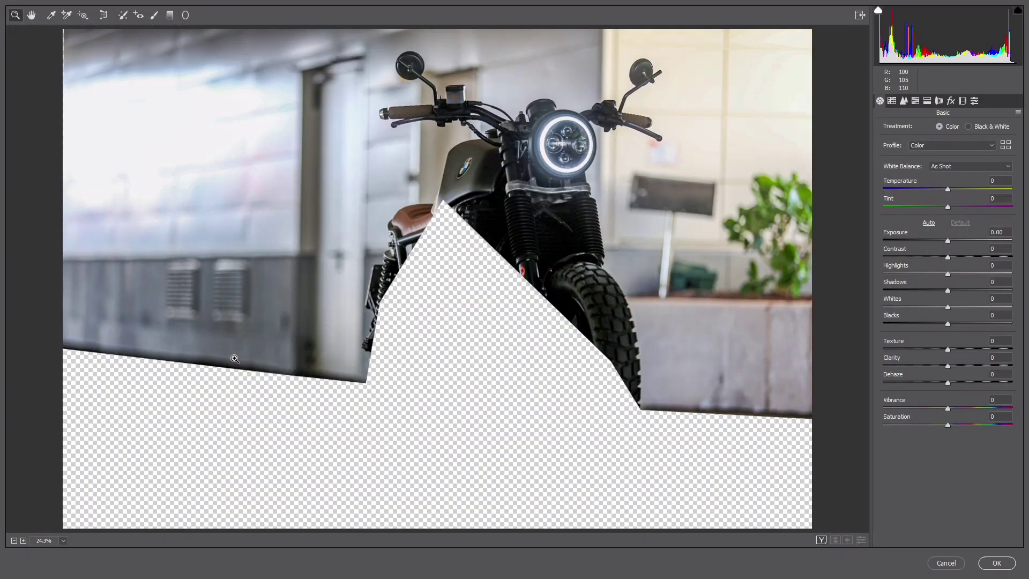
key(k)
click(1019, 98)
click(1023, 85)
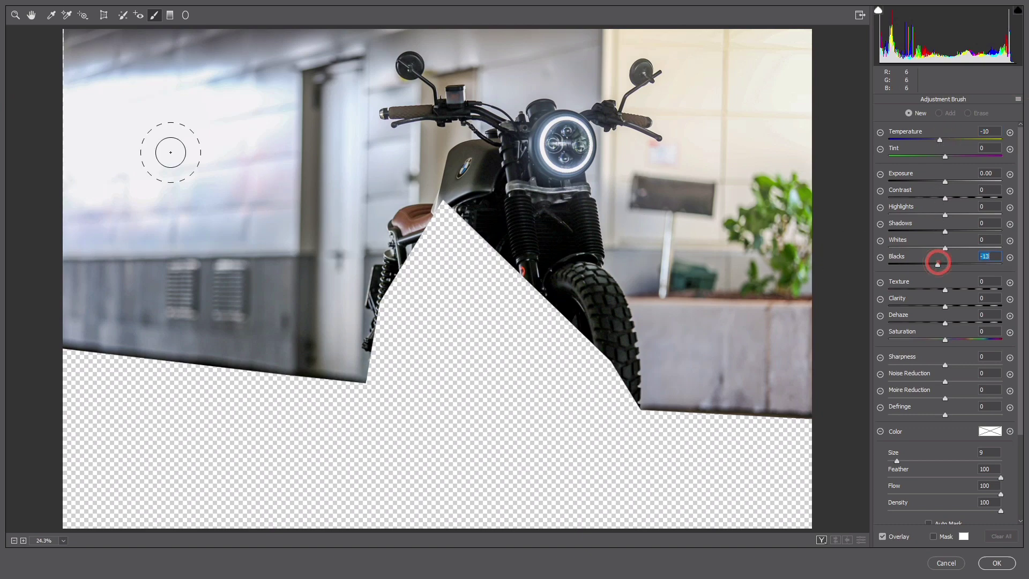
key(bracketright)
key(bracketright)
key(bracketright)
key(bracketright)
key(bracketright)
key(bracketright)
mouse_move(134, 166)
mouse_down()
mouse_move(164, 104)
mouse_move(249, 225)
mouse_move(161, 230)
mouse_up()
Step: Set the wall adjustment to Temperature -38, Tint -27 and Blacks -73, and paint it across the right wall, plant and door
click(924, 141)
click(931, 156)
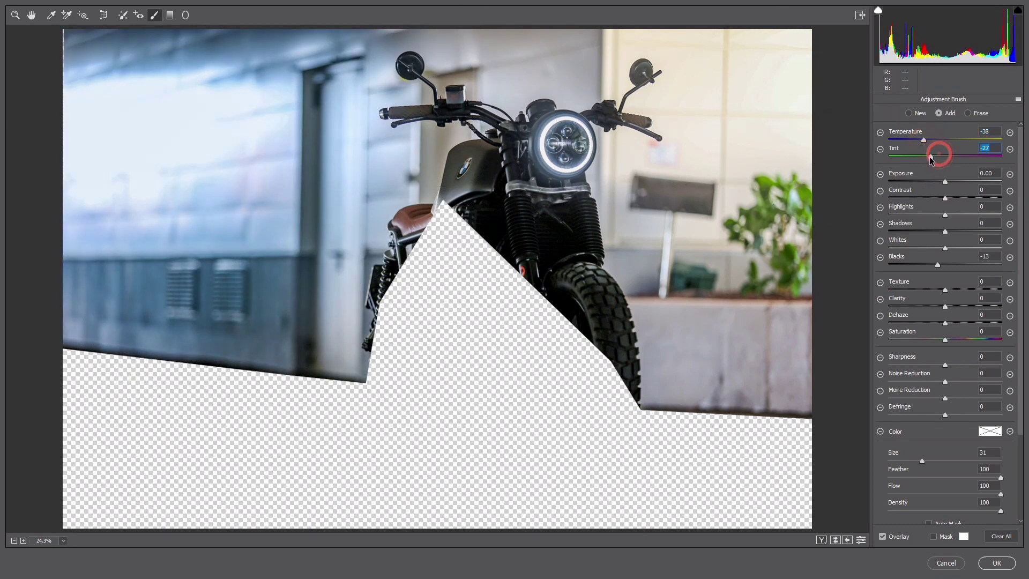
click(905, 264)
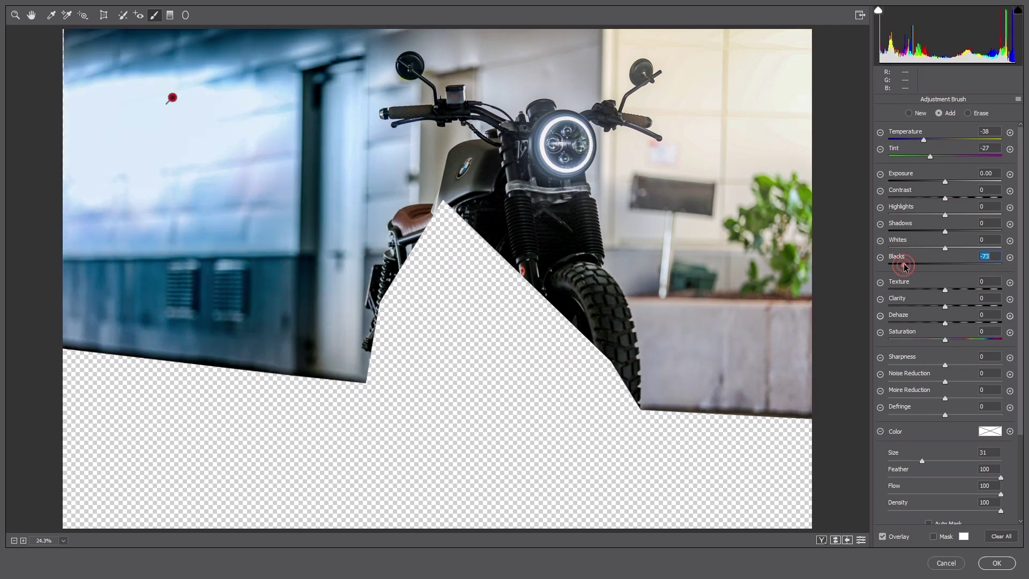
mouse_move(189, 79)
mouse_down()
mouse_move(695, 4)
mouse_move(741, 205)
mouse_move(725, 156)
mouse_move(709, 366)
mouse_move(695, 288)
mouse_move(705, 196)
mouse_move(686, 210)
mouse_move(718, 215)
mouse_move(729, 232)
mouse_up()
drag(361, 149, 308, 191)
key(bracketleft)
key(bracketleft)
key(bracketleft)
key(bracketleft)
key(bracketleft)
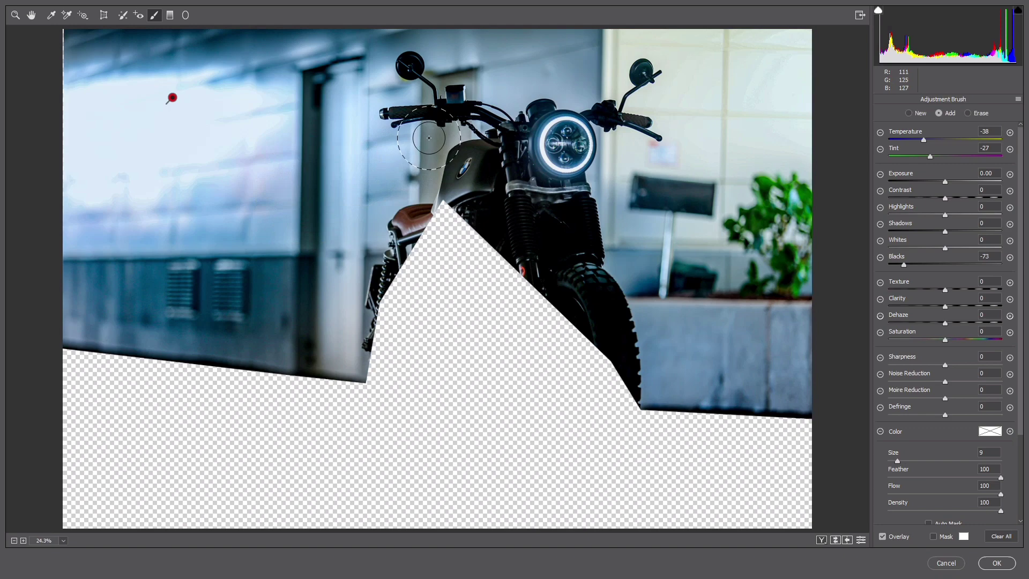
Step: Refine the blue mask with a size 9 Auto Mask brush around the handlebars, walls and door, and clear it from the fork and front wheel
mouse_move(428, 138)
mouse_down()
mouse_move(412, 187)
mouse_move(432, 138)
mouse_up()
mouse_move(474, 65)
mouse_down()
mouse_move(556, 63)
mouse_move(490, 33)
mouse_move(653, 35)
mouse_up()
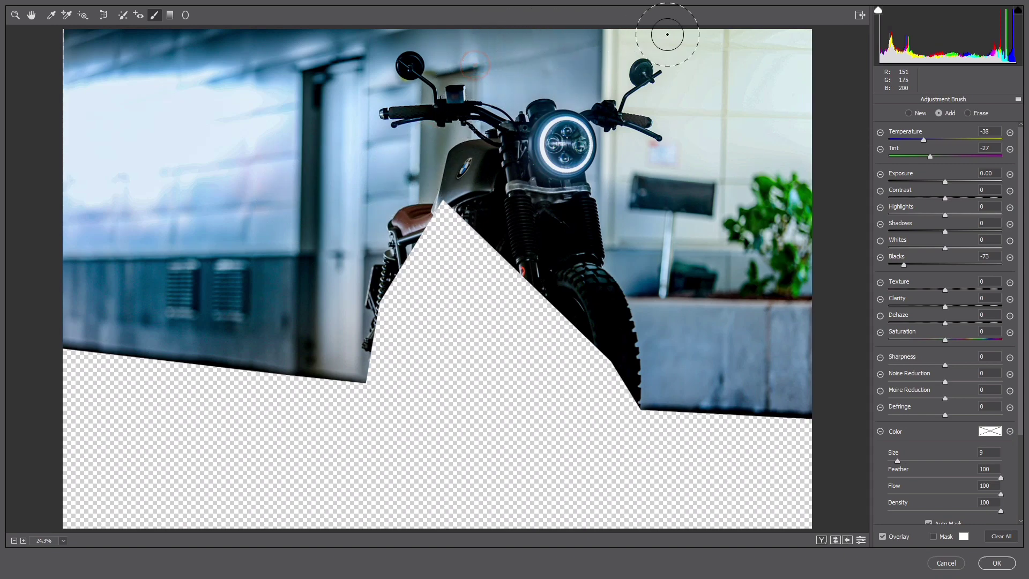
drag(704, 91, 720, 57)
mouse_move(661, 216)
mouse_down()
mouse_move(705, 292)
mouse_move(666, 348)
mouse_up()
mouse_move(333, 352)
mouse_down()
mouse_move(326, 227)
mouse_move(320, 350)
mouse_move(298, 325)
mouse_move(305, 377)
mouse_move(306, 283)
mouse_move(179, 353)
mouse_move(141, 344)
mouse_move(323, 364)
mouse_up()
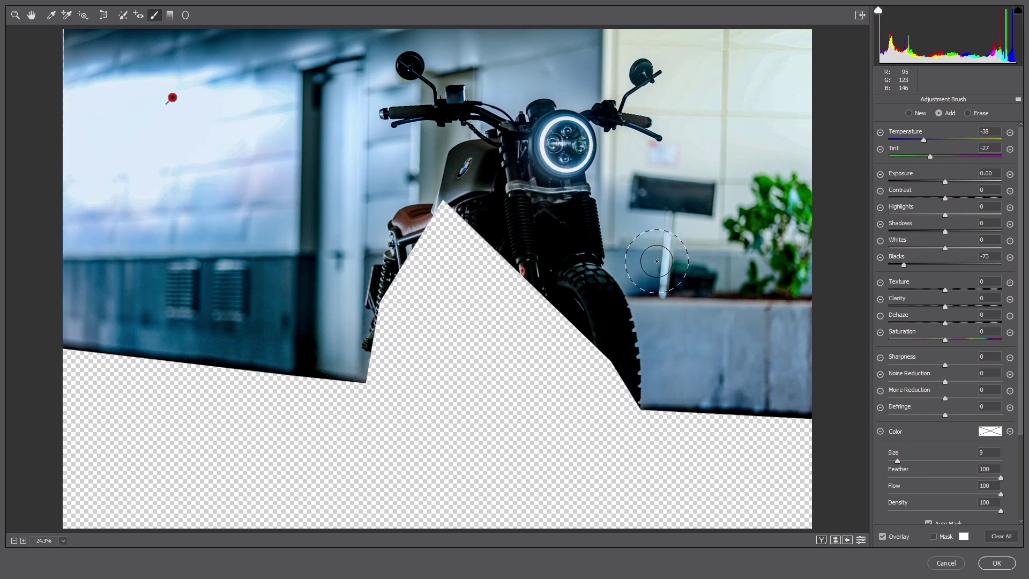
mouse_move(593, 284)
mouse_down()
mouse_move(587, 278)
mouse_move(606, 305)
mouse_move(618, 395)
mouse_move(583, 269)
mouse_move(560, 234)
mouse_up()
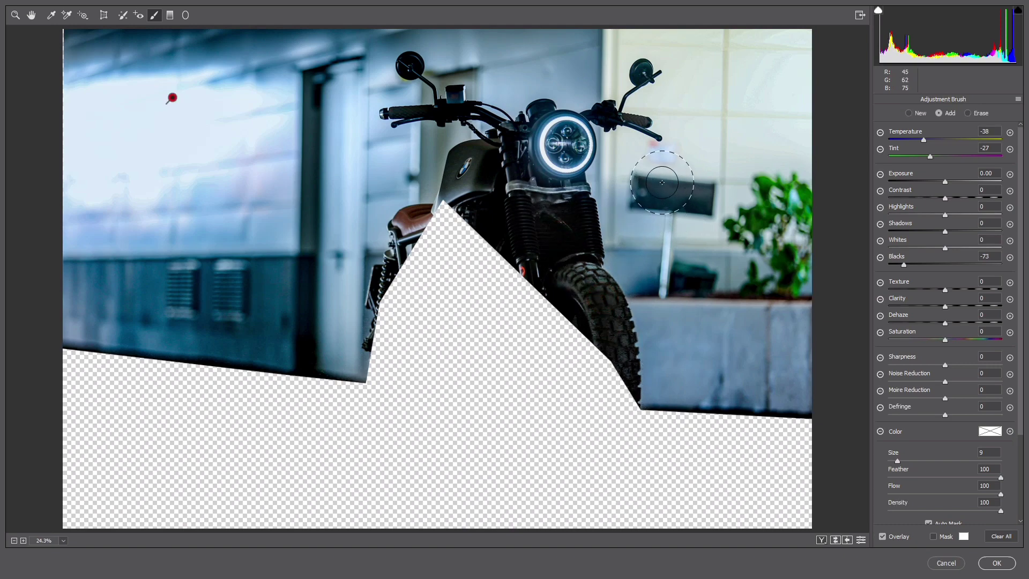
Step: Paint a second Adjustment Brush mask over the right wall and plant at Blacks -87, and apply the Camera Raw Filter
key(ctrl+d)
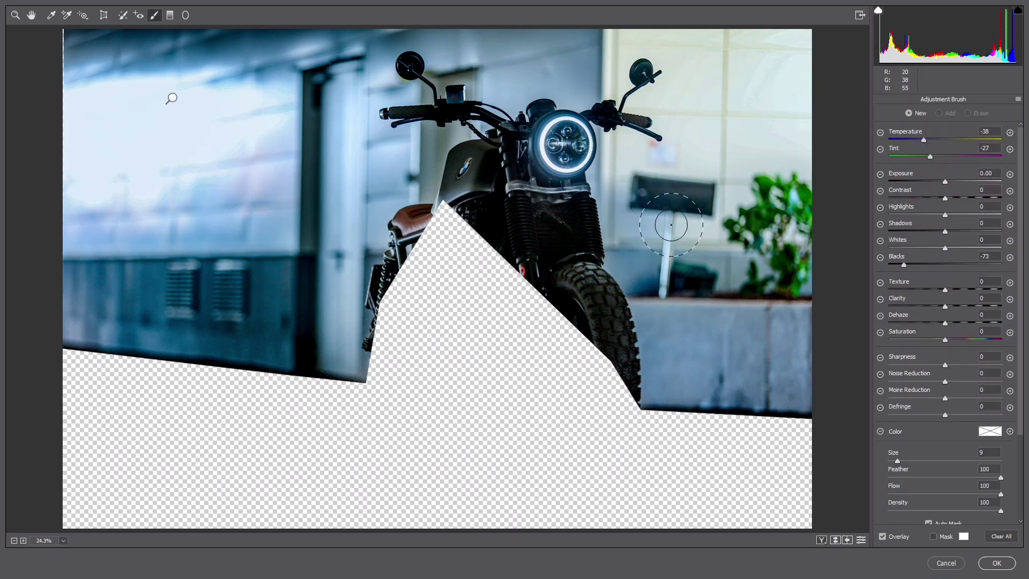
mouse_move(685, 244)
mouse_down()
mouse_move(718, 259)
mouse_move(779, 221)
mouse_move(742, 220)
mouse_move(729, 140)
mouse_move(738, 77)
mouse_move(765, 183)
mouse_move(782, 60)
mouse_move(809, 137)
mouse_move(721, 51)
mouse_move(616, 49)
mouse_up()
mouse_move(690, 120)
mouse_down()
mouse_move(641, 104)
mouse_move(709, 174)
mouse_move(646, 211)
mouse_move(628, 150)
mouse_move(620, 190)
mouse_move(618, 146)
mouse_move(647, 263)
mouse_move(682, 317)
mouse_move(694, 370)
mouse_move(807, 363)
mouse_move(793, 341)
mouse_move(752, 330)
mouse_move(764, 355)
mouse_move(680, 397)
mouse_move(669, 371)
mouse_move(792, 335)
mouse_move(737, 324)
mouse_move(831, 316)
mouse_move(697, 293)
mouse_move(768, 282)
mouse_move(654, 282)
mouse_move(813, 277)
mouse_move(759, 279)
mouse_move(781, 245)
mouse_move(803, 46)
mouse_move(829, 276)
mouse_move(806, 343)
mouse_up()
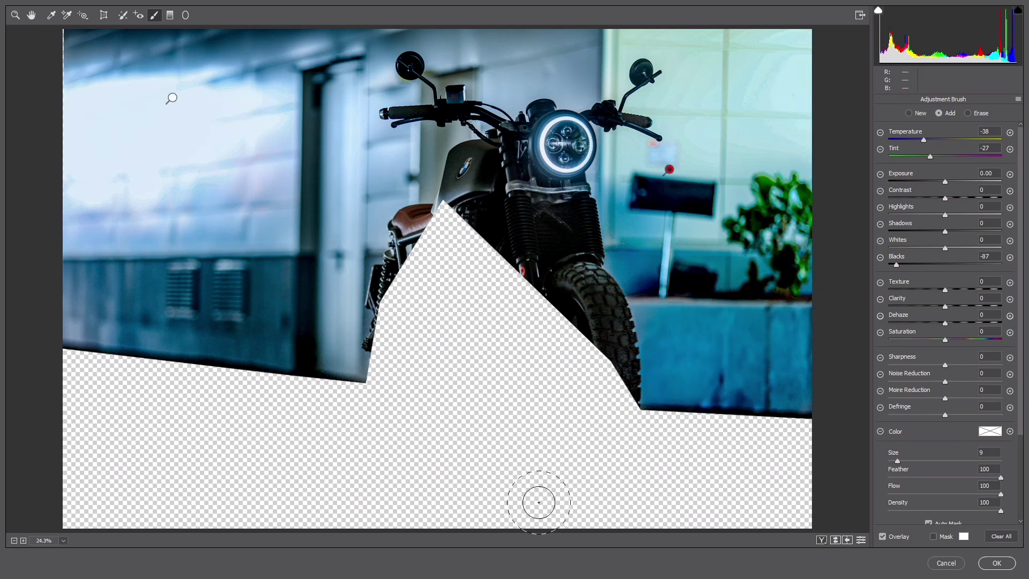
key(Return)
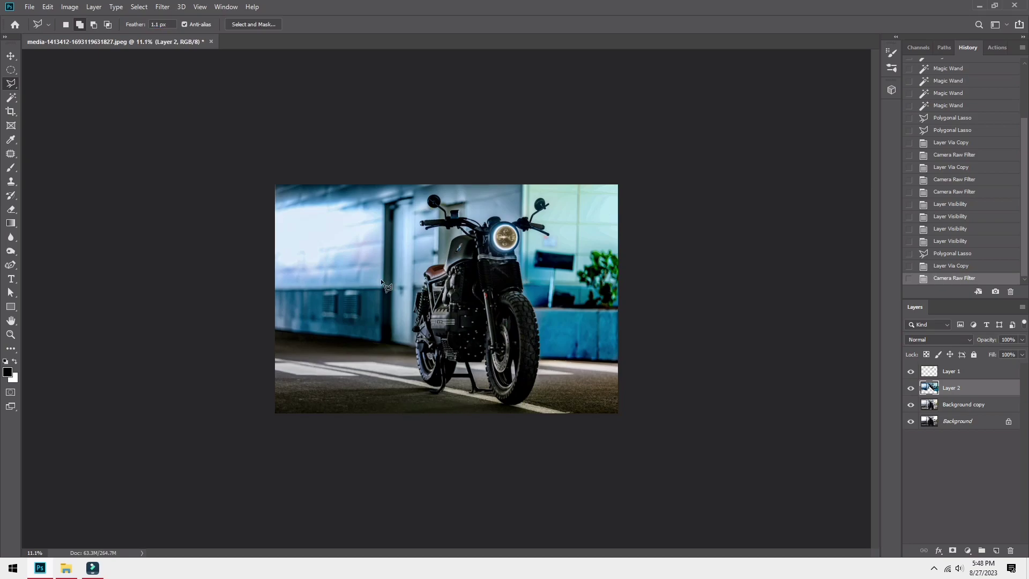
Step: Compare the image with Layer 2, Background copy and Background each hidden and shown
scroll(523, 258, up, 5)
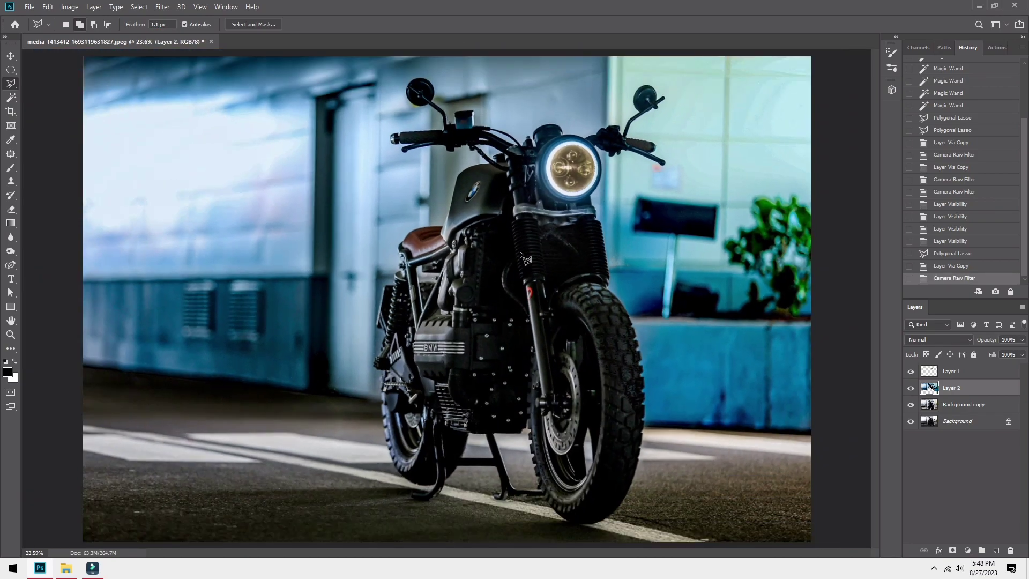
scroll(523, 259, down, 3)
click(911, 389)
click(911, 388)
click(911, 405)
click(911, 405)
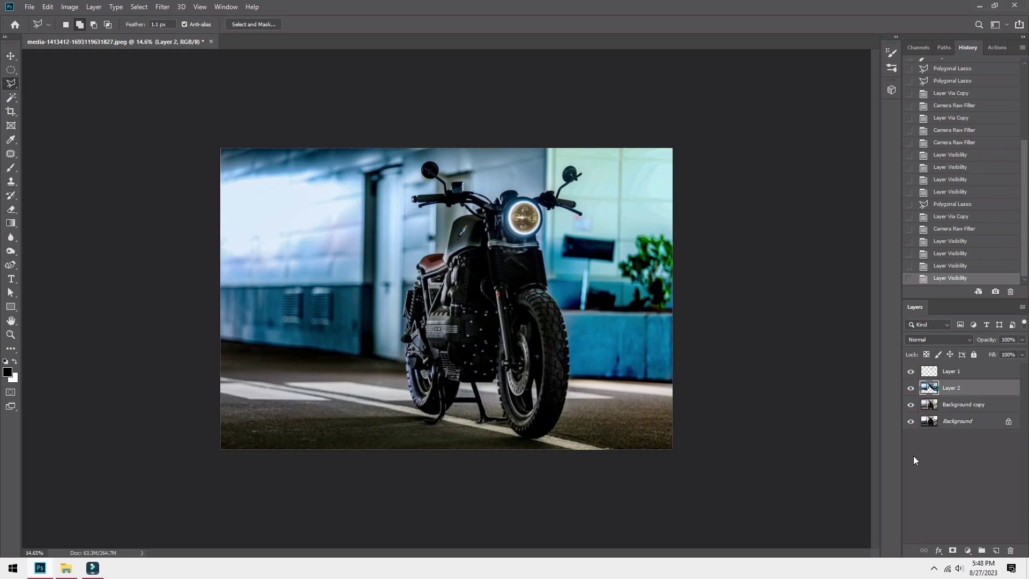
click(911, 422)
click(911, 423)
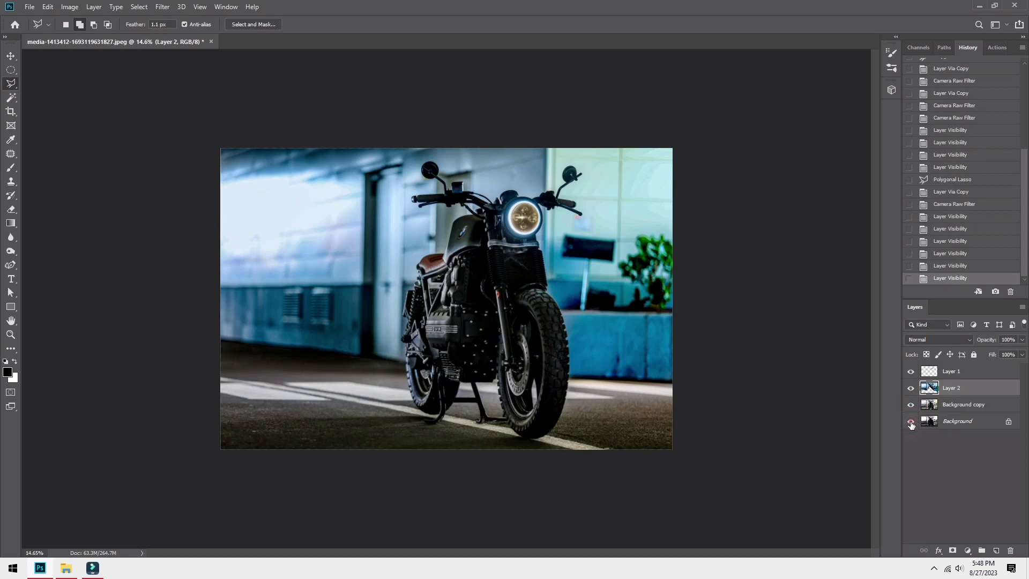
Step: Compare the original opened photo with the latest edited state using the document history
scroll(911, 156, up, 5)
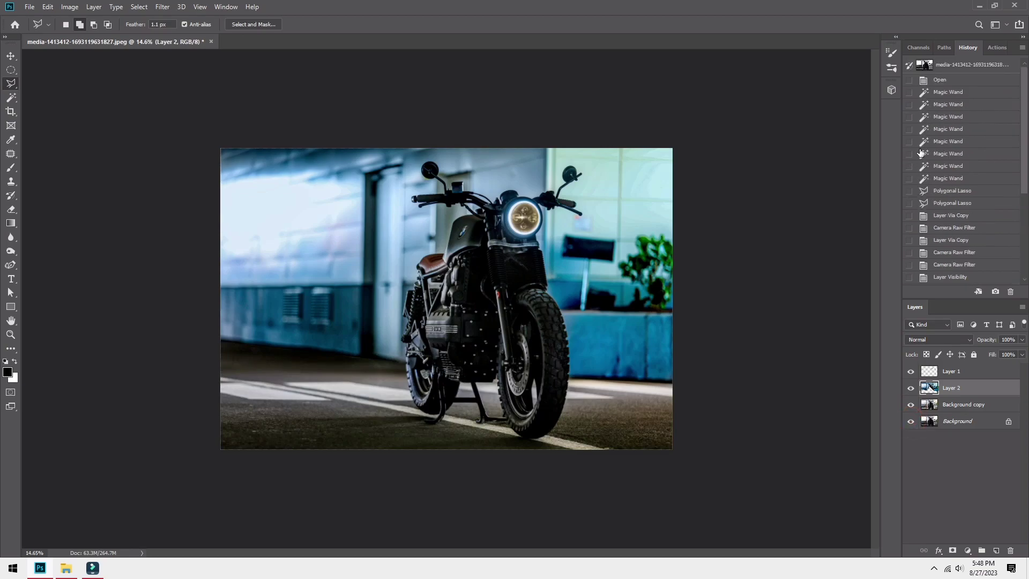
click(935, 67)
scroll(965, 244, down, 5)
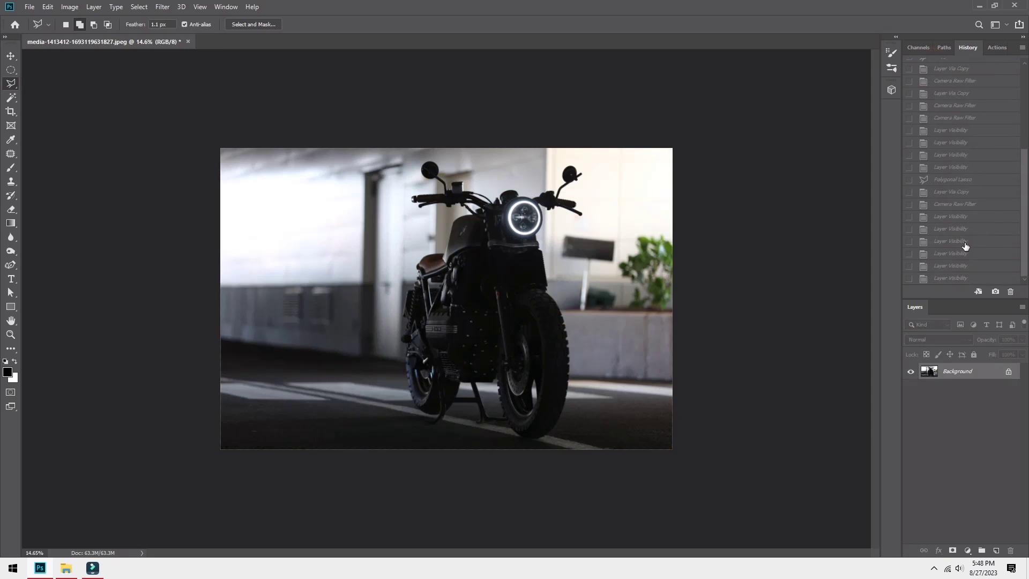
click(966, 279)
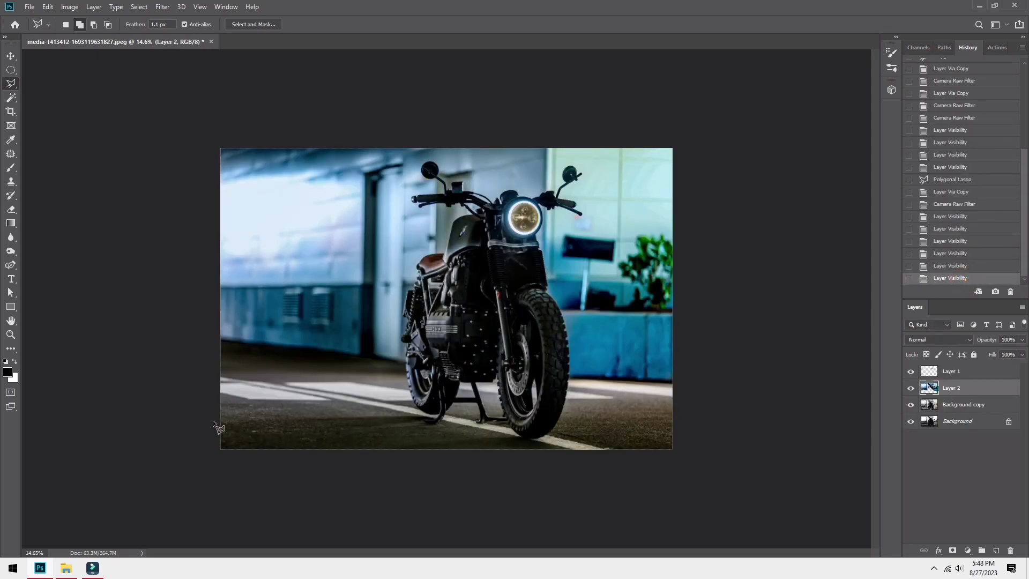